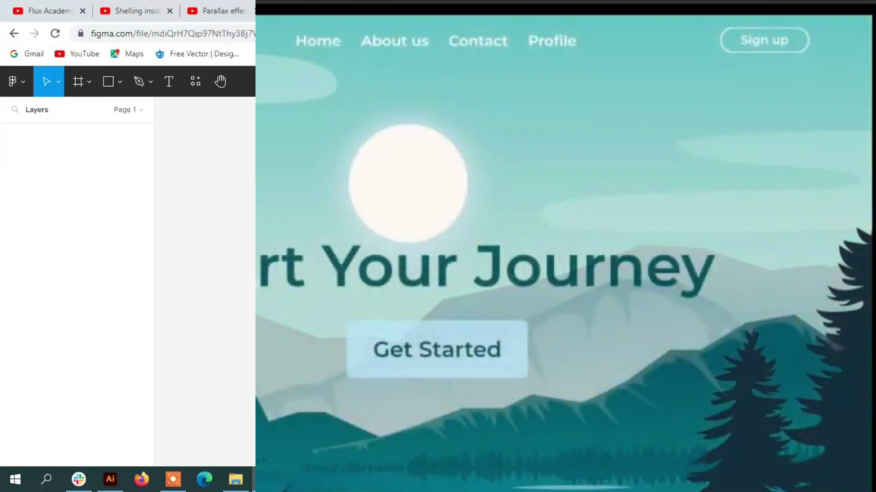
Create a Desktop frame in Figma and shorten its height to 806.
key(f)
click(757, 280)
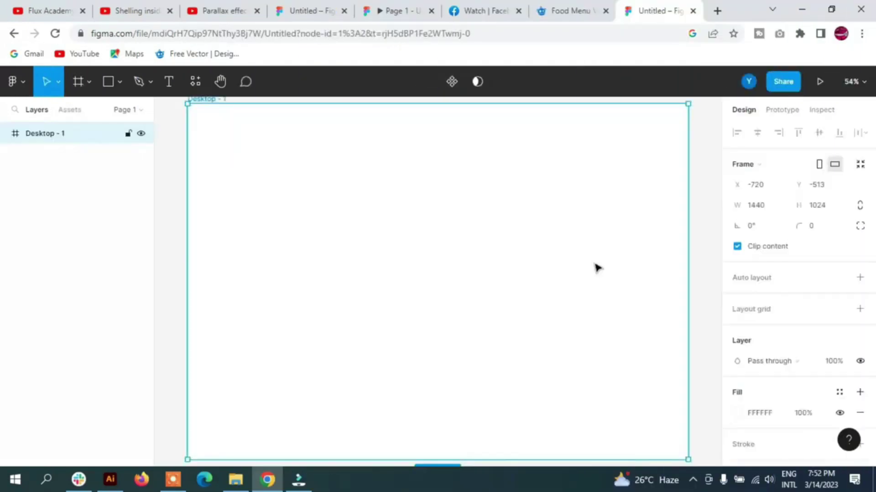
scroll(477, 452, down, 1)
drag(477, 445, 456, 369)
click(826, 206)
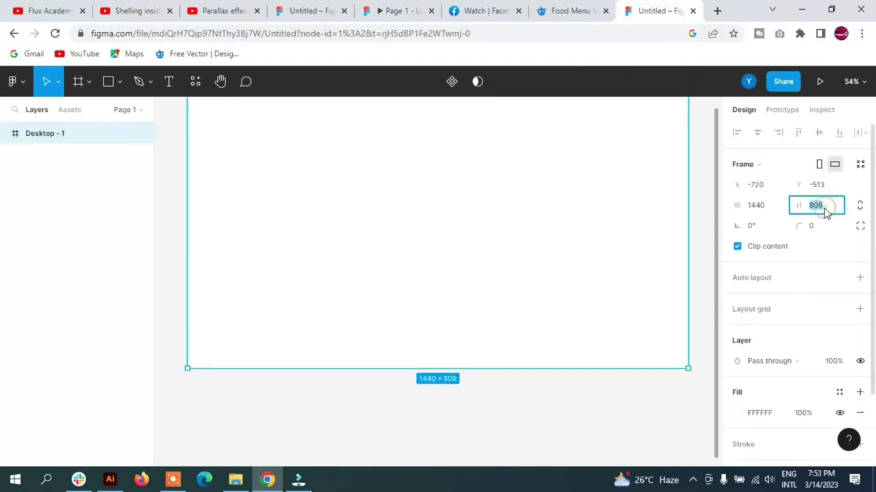
scroll(522, 304, down, 1)
scroll(520, 303, down, 4)
click(306, 352)
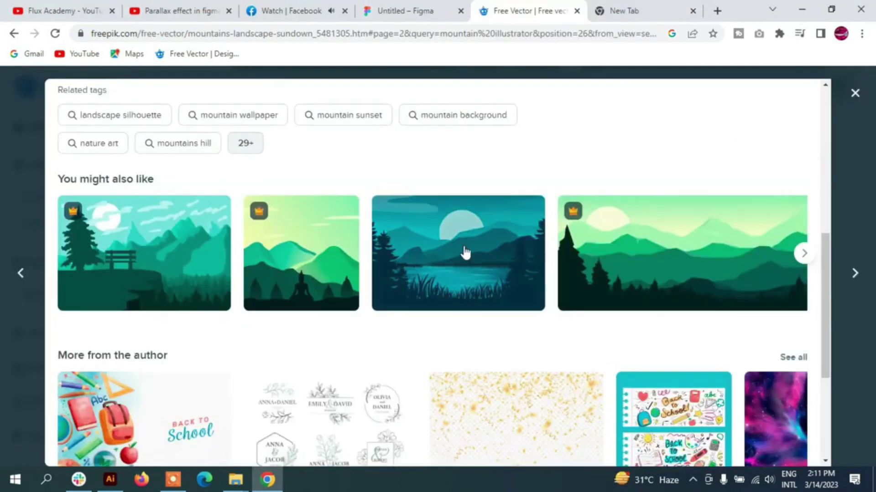
Download the Beautiful gradient spring landscape vector free from Freepik.
click(465, 252)
scroll(575, 274, down, 5)
scroll(576, 284, down, 3)
scroll(589, 301, up, 10)
click(698, 312)
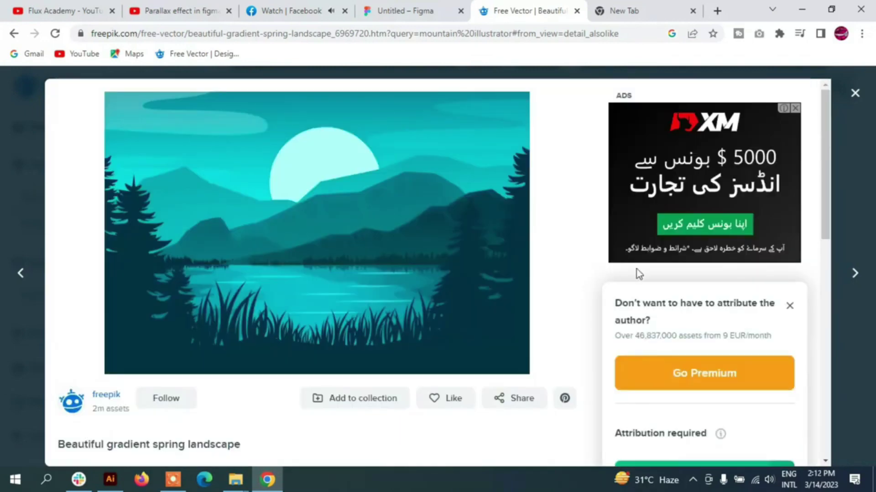
scroll(638, 273, down, 4)
click(710, 289)
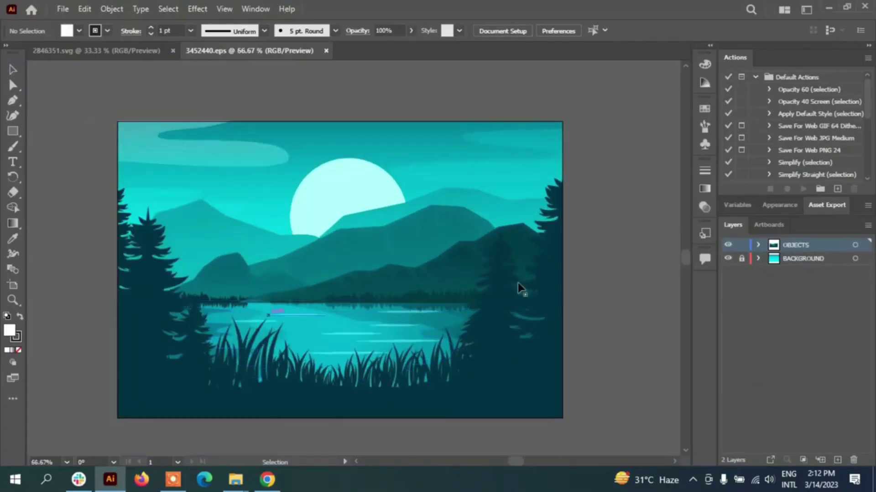
Unlock the BACKGROUND layer and save 3452440.svg to This PC via SaveDocsAsSVG.
click(741, 259)
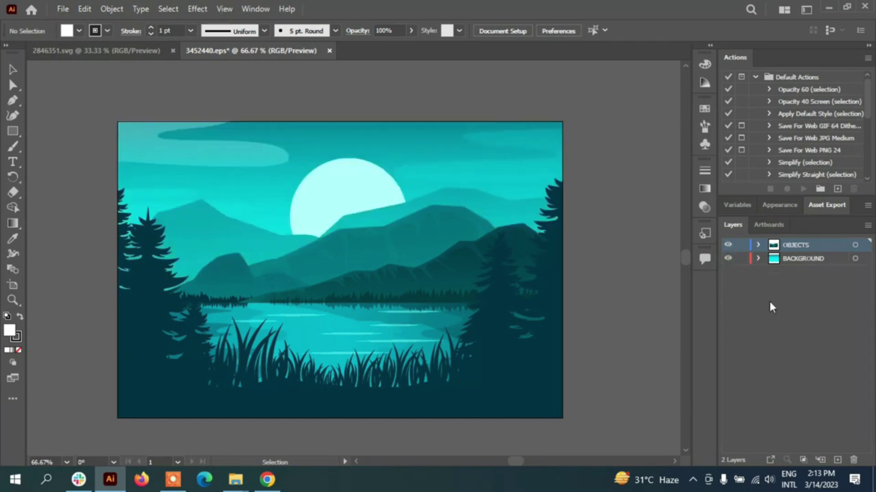
scroll(465, 260, down, 1)
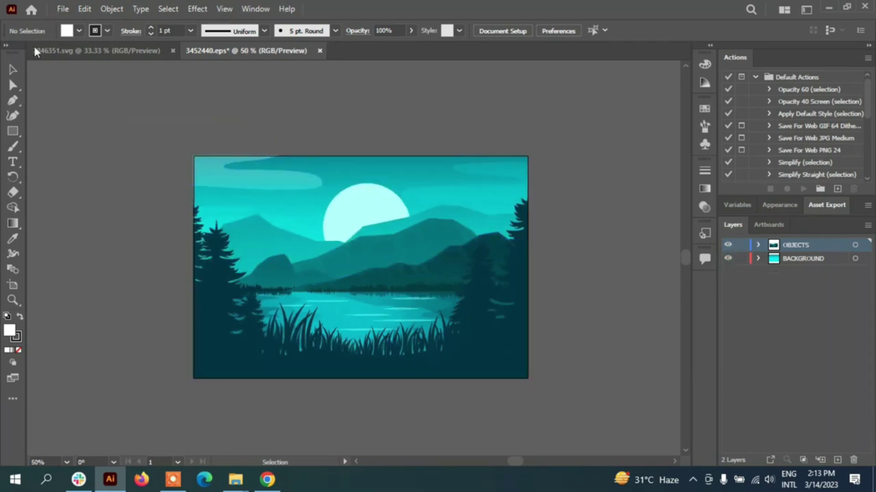
click(63, 9)
click(341, 333)
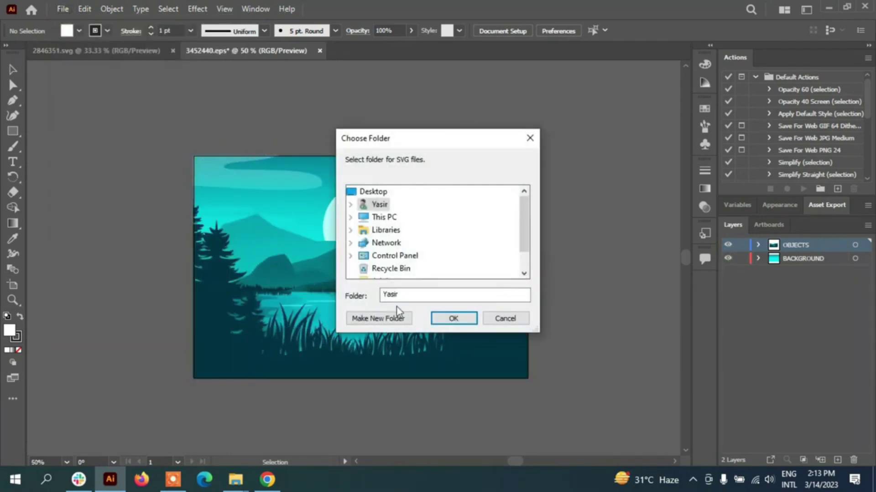
double_click(384, 217)
key(Return)
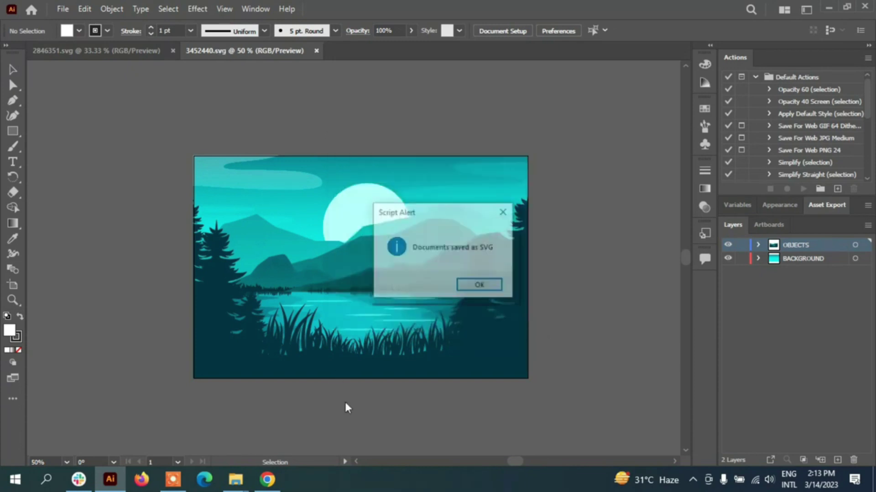
click(484, 289)
click(267, 479)
Paste the landscape into Desktop - 1 and scale it to 1440×960 at position 0, 0.
key(ctrl+v)
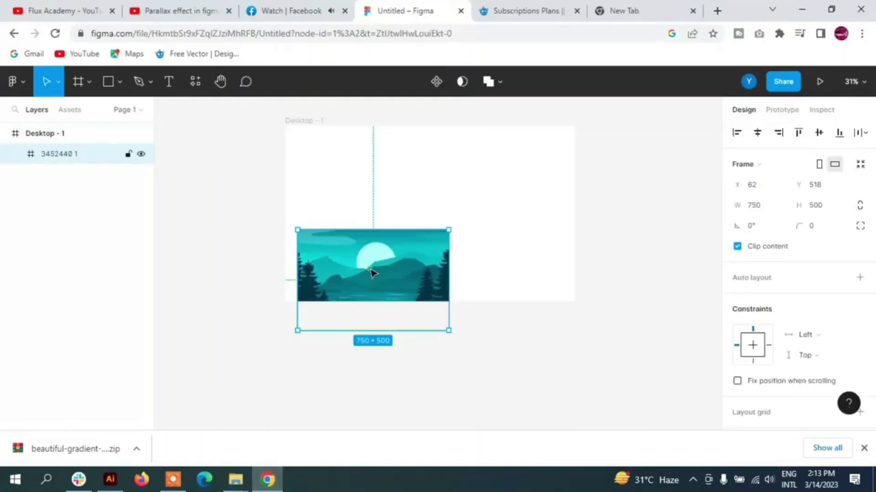
drag(371, 272, 366, 246)
drag(436, 201, 582, 114)
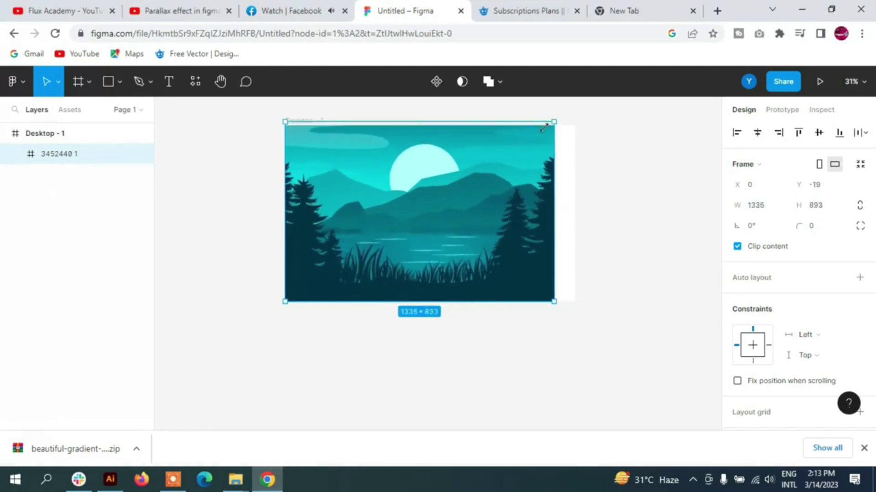
drag(452, 193, 453, 211)
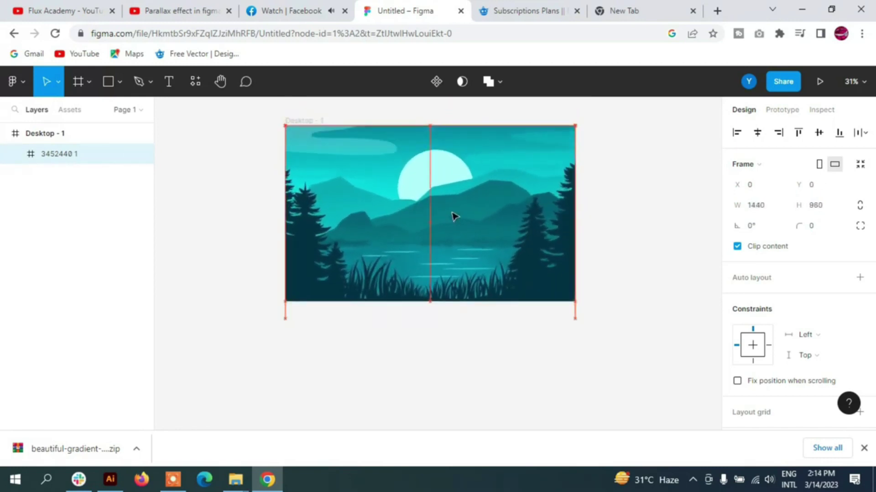
click(449, 385)
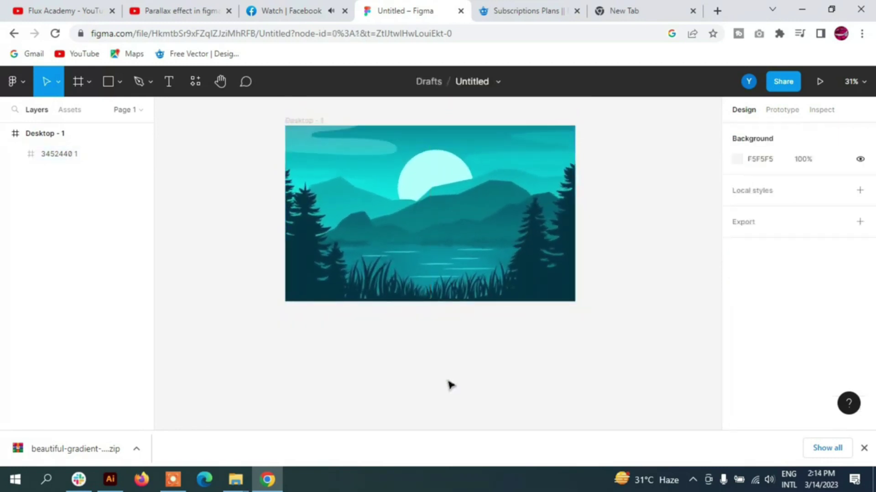
scroll(485, 103, up, 3)
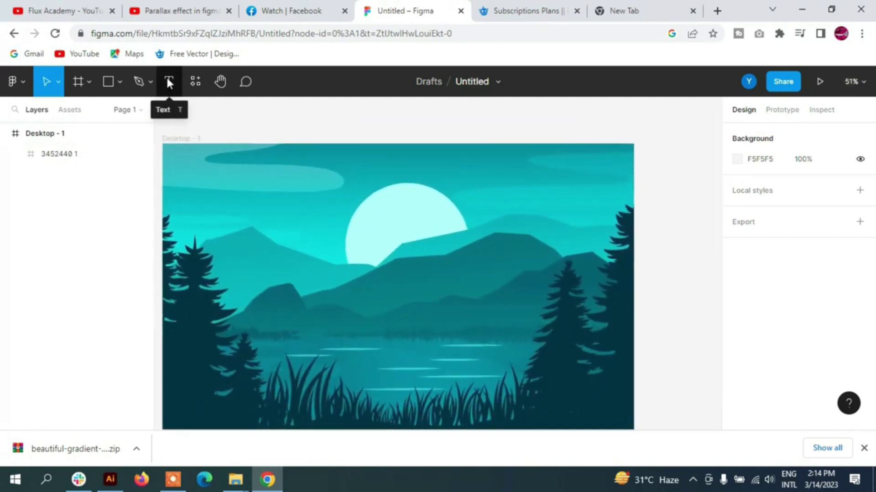
Add the 'Home, About us, Contact, Profile' nav text in Montserrat 20 atop the landscape.
key(t)
click(355, 114)
text(Home About)
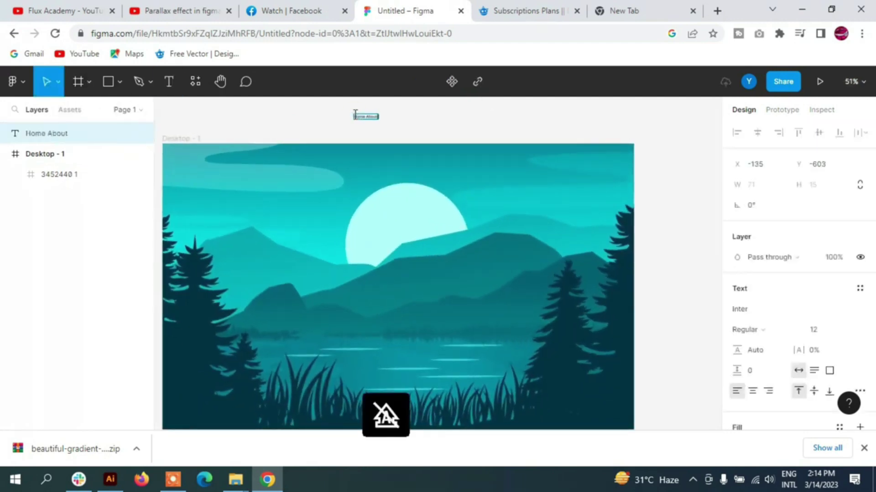
text(us Contect U Profile)
click(813, 329)
click(821, 271)
click(764, 309)
text(Montserrat)
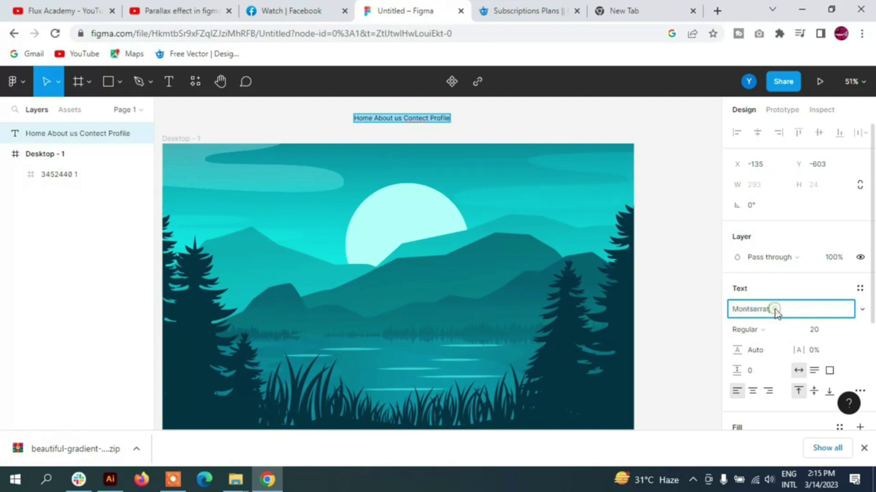
key(Return)
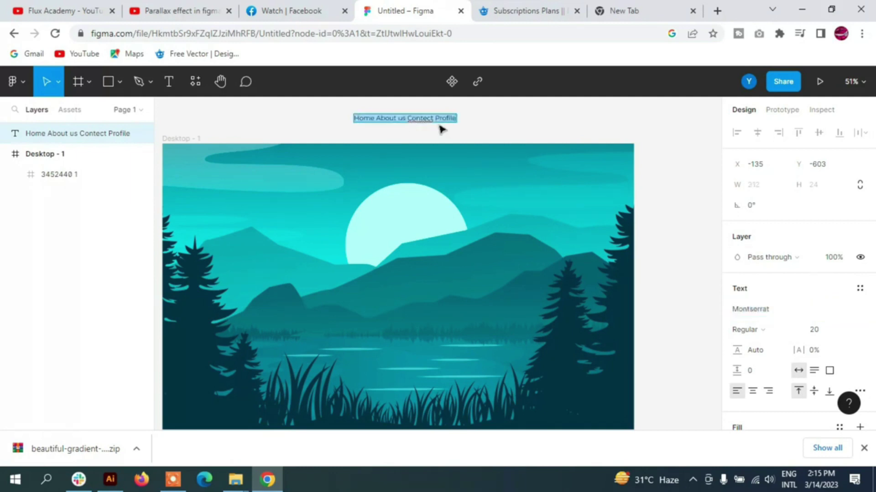
text(a)
drag(427, 120, 425, 164)
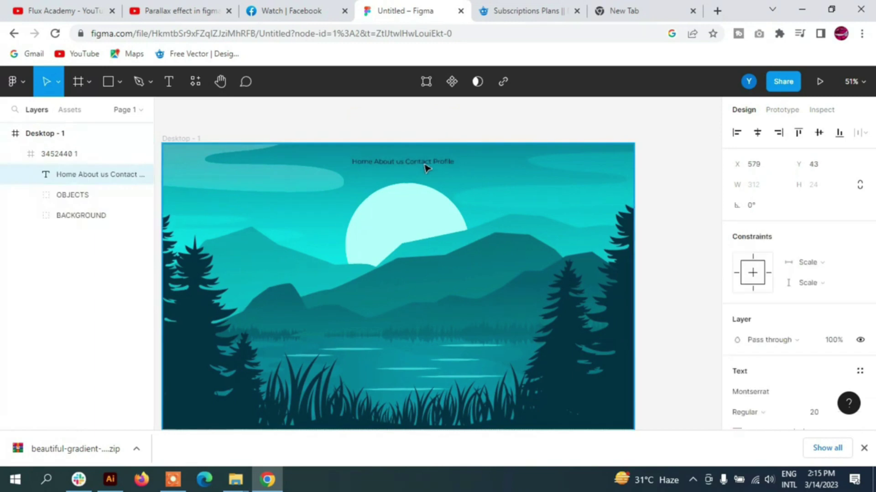
Space out the nav words and make the text white FFFFFF, larger and SemiBold.
key(t)
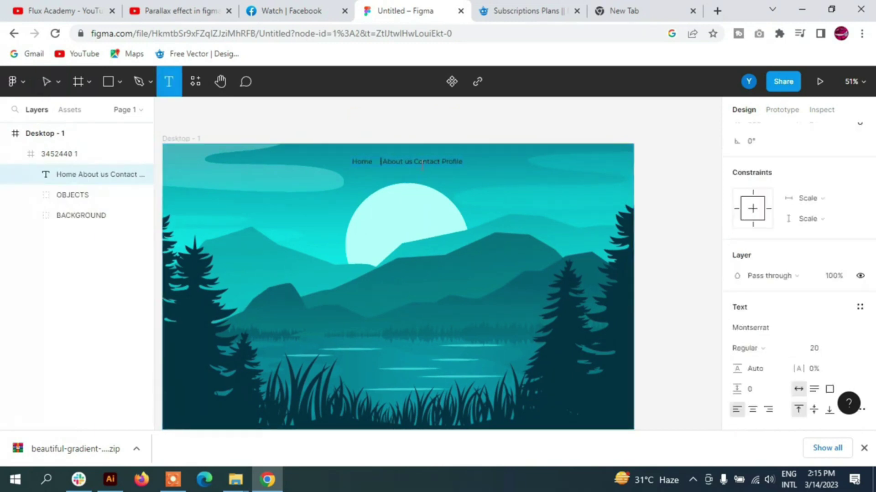
key(v)
drag(465, 162, 422, 157)
scroll(775, 310, down, 4)
text(ff)
key(Return)
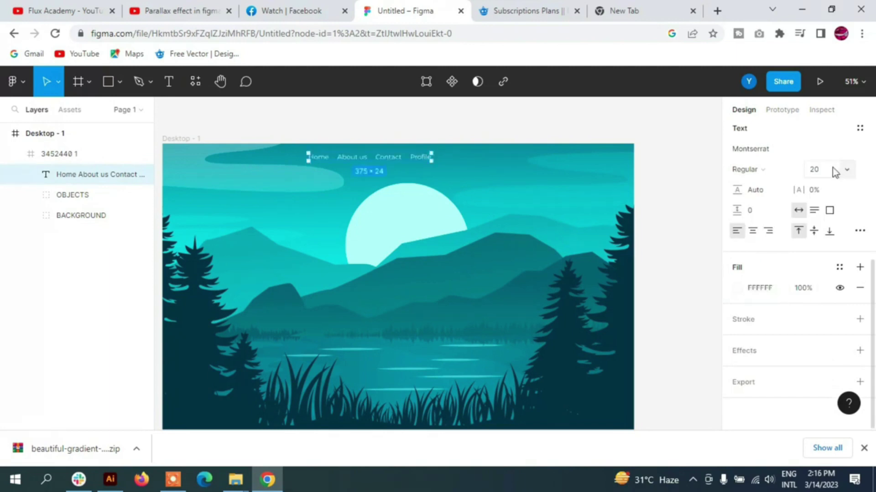
click(831, 169)
click(829, 236)
click(745, 169)
click(768, 190)
click(73, 175)
scroll(402, 176, up, 3)
scroll(595, 230, down, 3)
Draw a rounded button rectangle at top right with no fill and a white FFFFFF stroke.
click(120, 82)
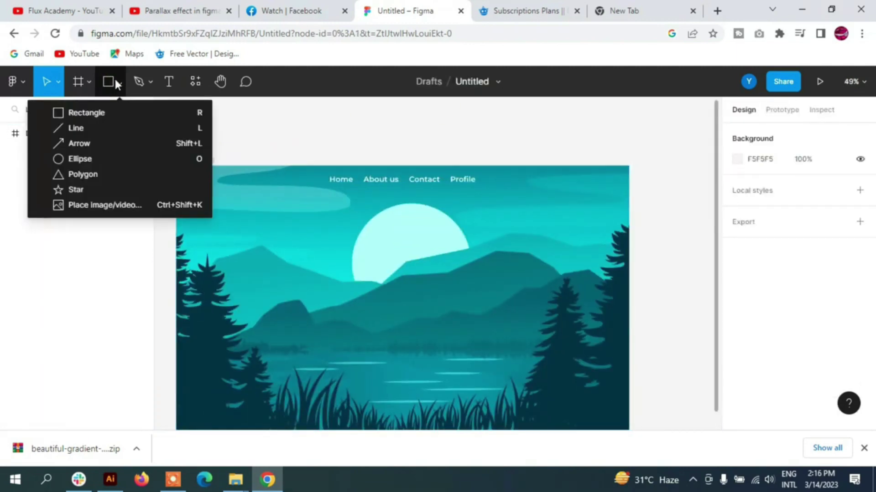
click(86, 112)
scroll(617, 179, up, 5)
drag(439, 156, 585, 190)
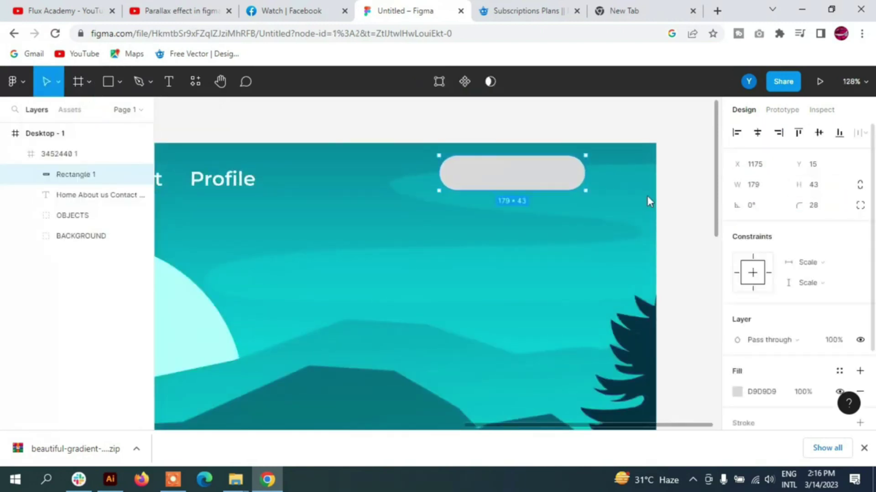
scroll(826, 224, down, 3)
click(859, 287)
click(859, 299)
click(759, 319)
text(ffffff)
key(Return)
Add 'Sign up' text at size 20 inside the outlined button.
key(t)
click(419, 240)
text(Sign up)
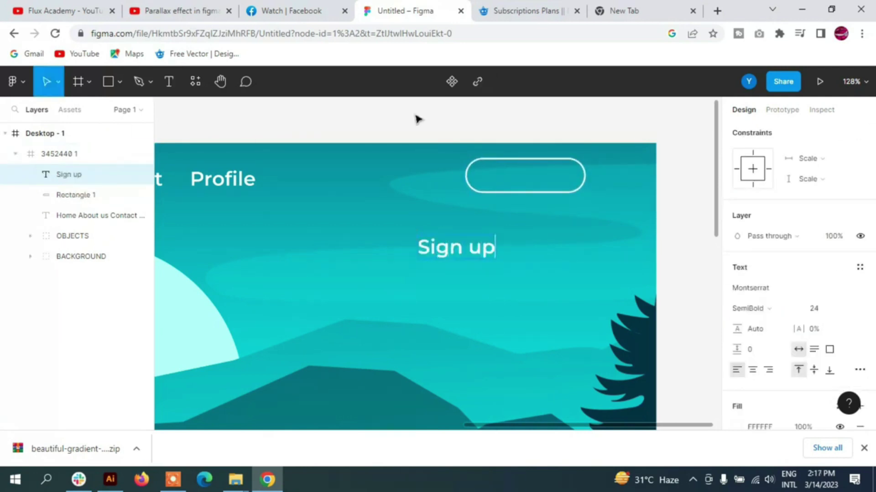
key(Escape)
drag(457, 255, 530, 183)
click(846, 310)
click(816, 295)
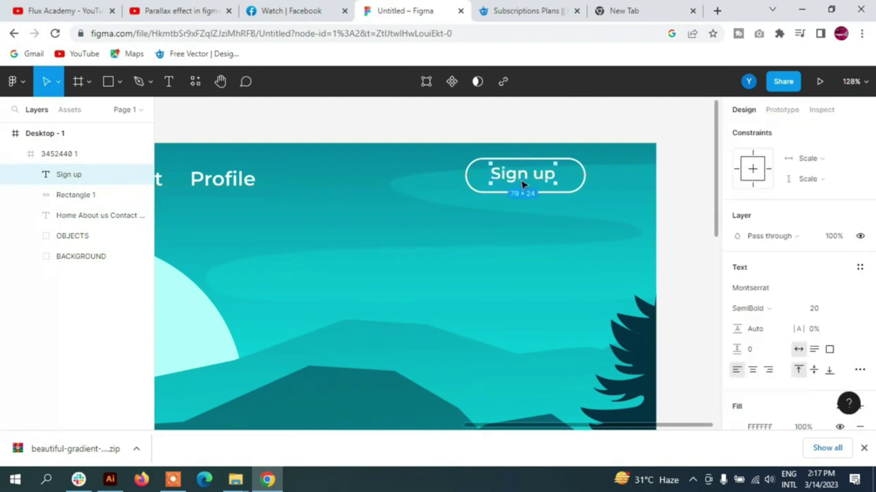
key(shift+1)
scroll(264, 150, up, 3)
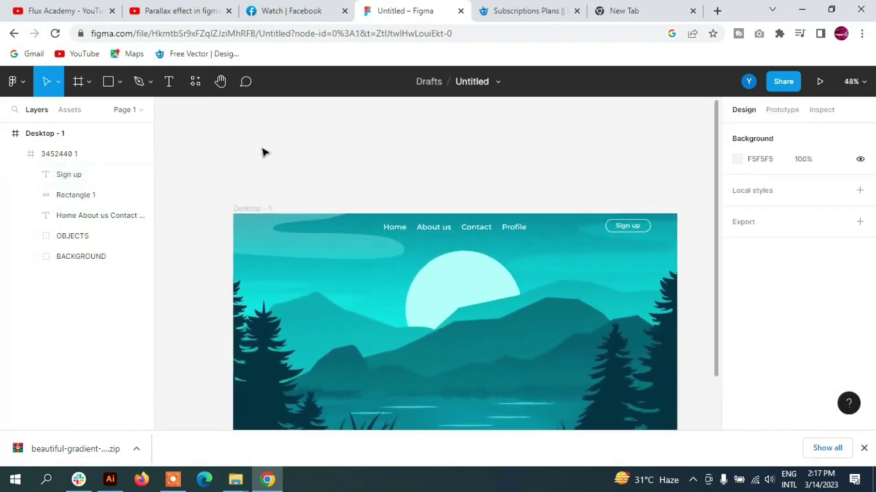
Place 'LOGO.' text at the frame's top left in white FFFFFF at size 32.
key(t)
scroll(280, 237, up, 3)
click(310, 157)
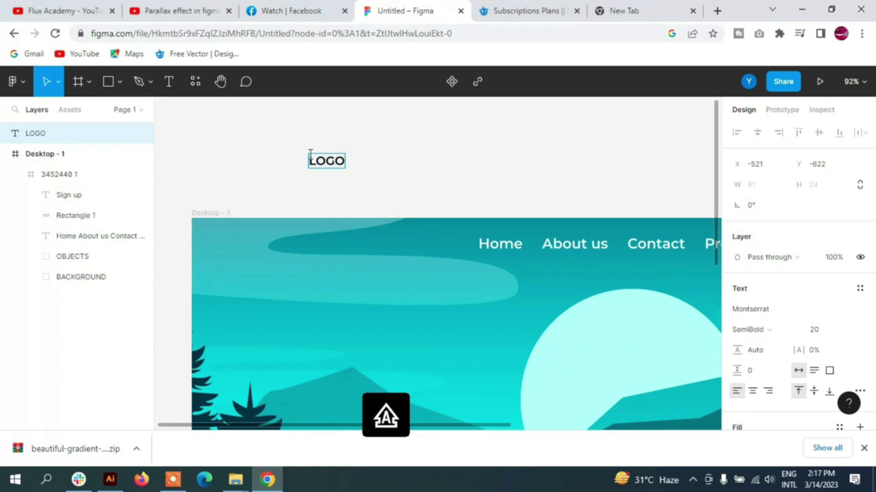
drag(310, 155, 248, 240)
key(t)
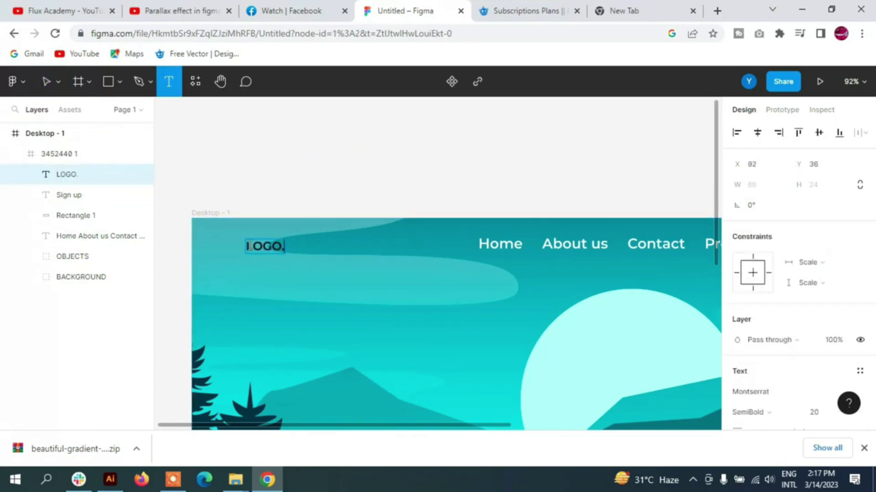
scroll(456, 315, down, 1)
scroll(809, 343, down, 3)
click(819, 220)
click(819, 254)
click(759, 339)
text(FFFFFF)
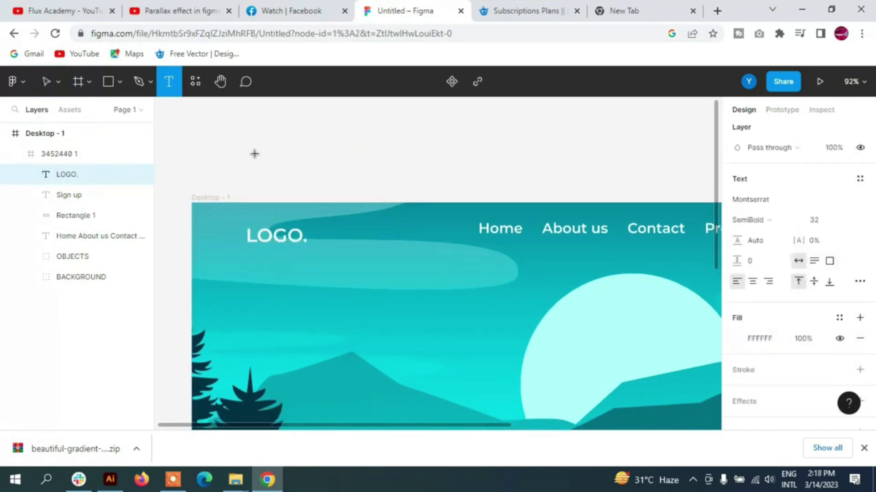
text(v)
Set LOGO. to the Major Mono Display font and adjust its size.
click(779, 201)
text(MonteCarlo)
key(Up)
key(Up)
key(Up)
key(Up)
key(Up)
key(Up)
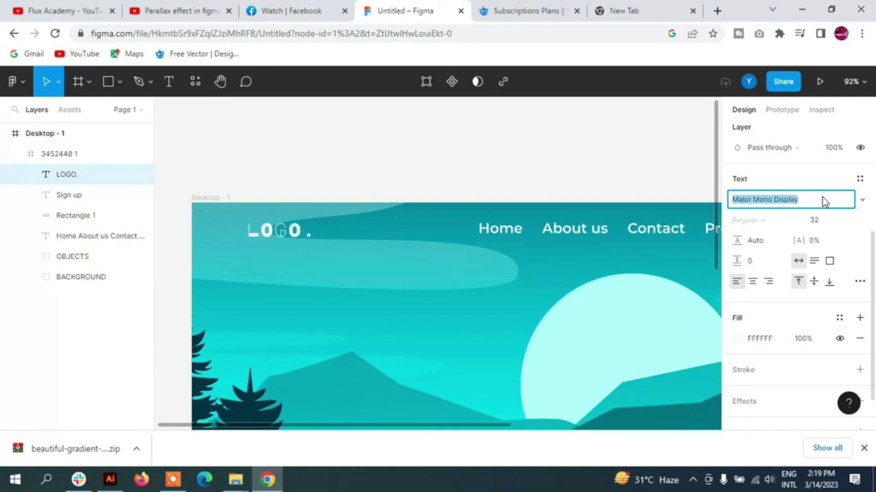
click(284, 234)
click(325, 170)
scroll(286, 191, down, 5)
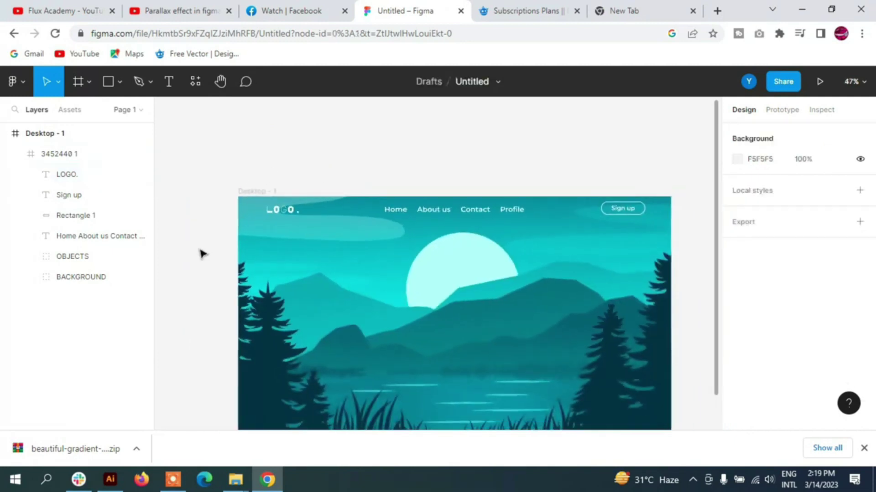
click(66, 174)
scroll(836, 315, down, 3)
click(816, 220)
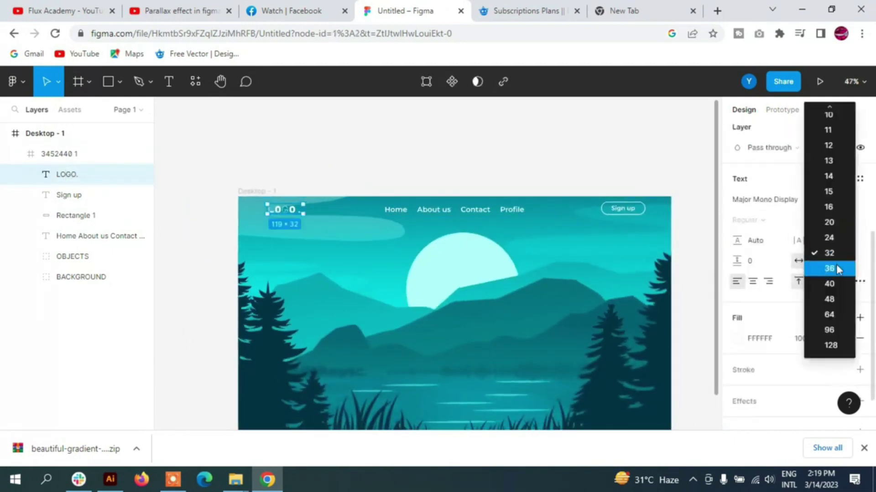
click(833, 268)
click(227, 157)
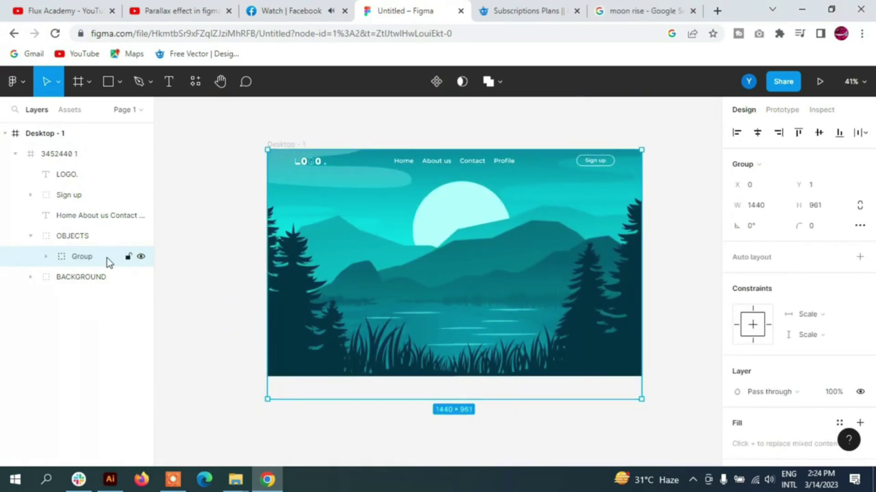
Nudge the landscape group down to Y 80 and hide the illustration's original moon.
key(shift+Down)
key(shift+Down)
key(shift+Down)
key(Down)
key(Down)
key(Down)
key(shift+Down)
key(shift+Down)
key(shift+Down)
key(shift+Down)
key(shift+Down)
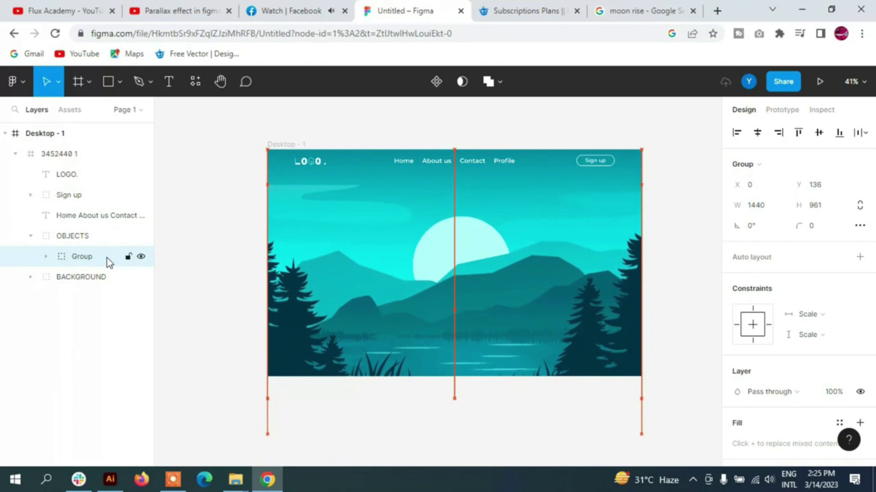
key(shift+Down)
key(Down)
ctrl+click(342, 221)
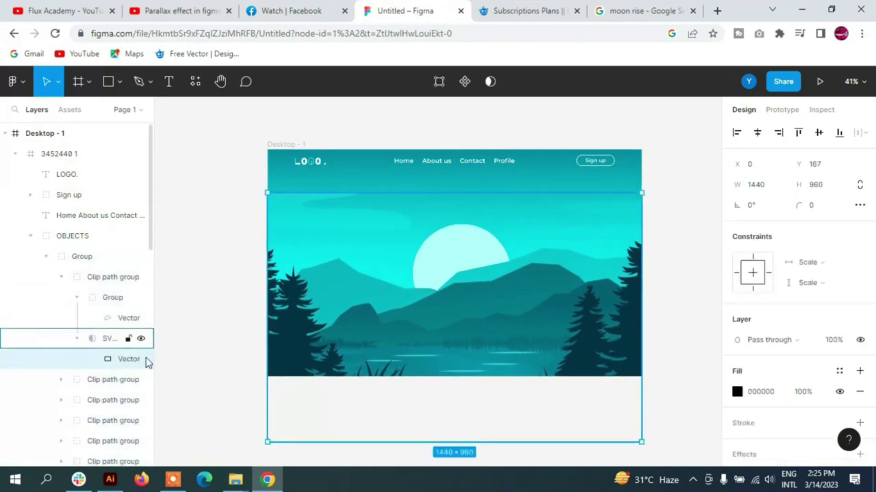
click(141, 359)
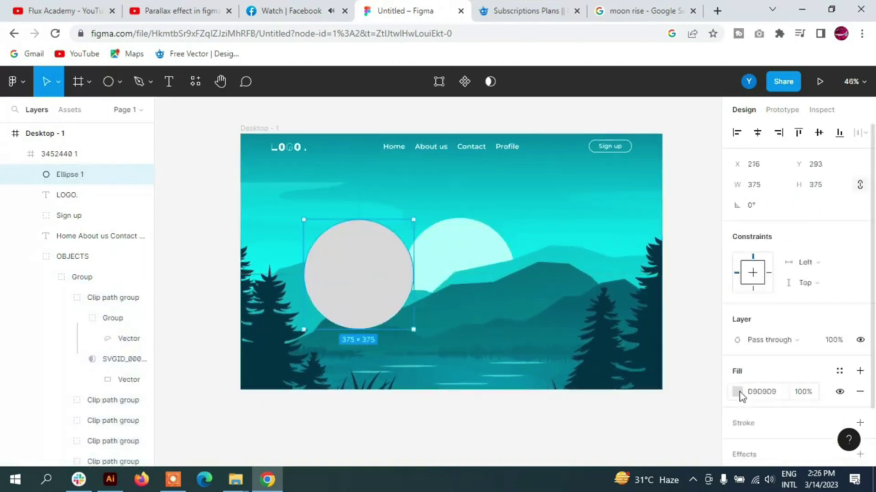
Give Ellipse 1 the moon's pale cyan and place it behind the mountains over the moon.
click(740, 393)
click(583, 323)
click(469, 231)
click(50, 277)
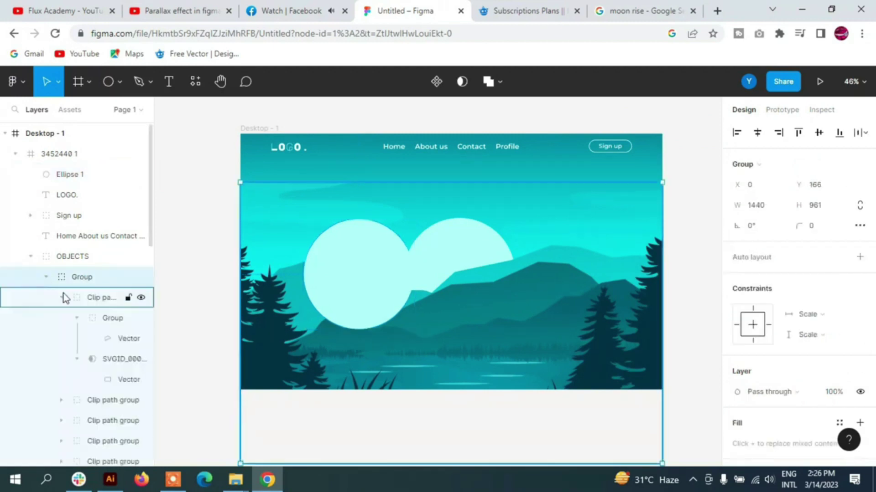
drag(87, 174, 78, 429)
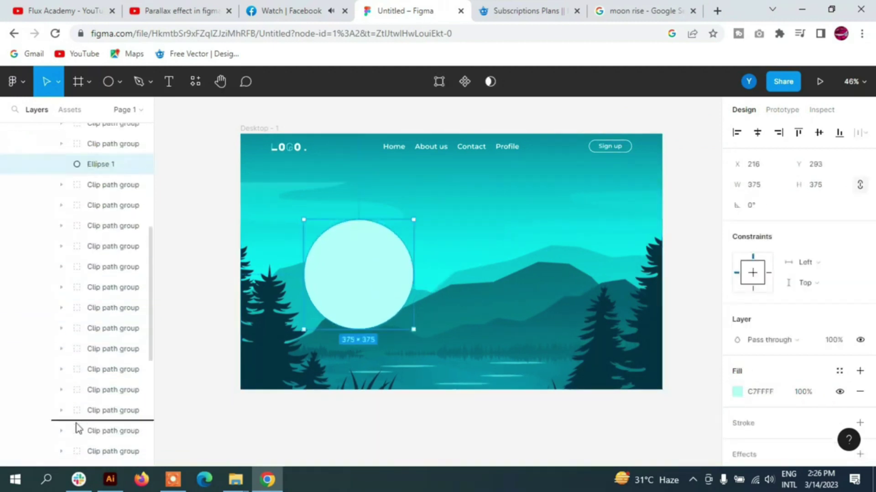
drag(364, 260, 467, 254)
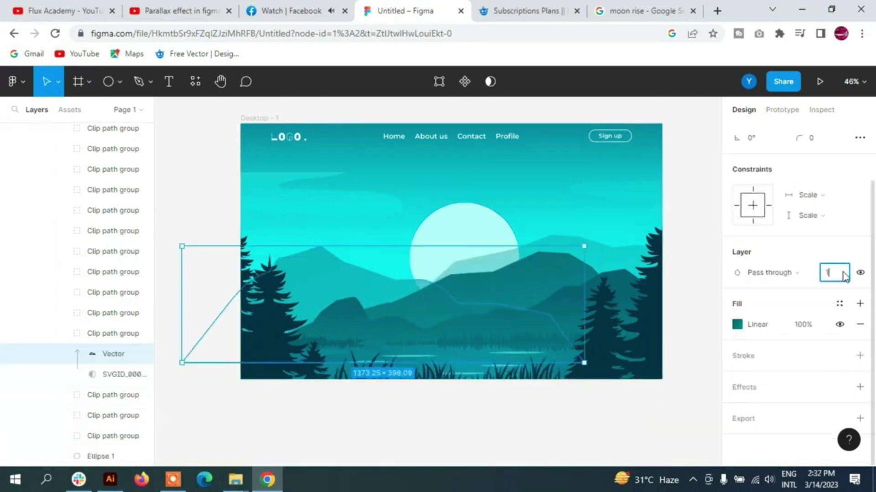
Set the mountain vector to 100% opacity and rework its teal linear gradient stops.
text(00)
key(Return)
click(736, 326)
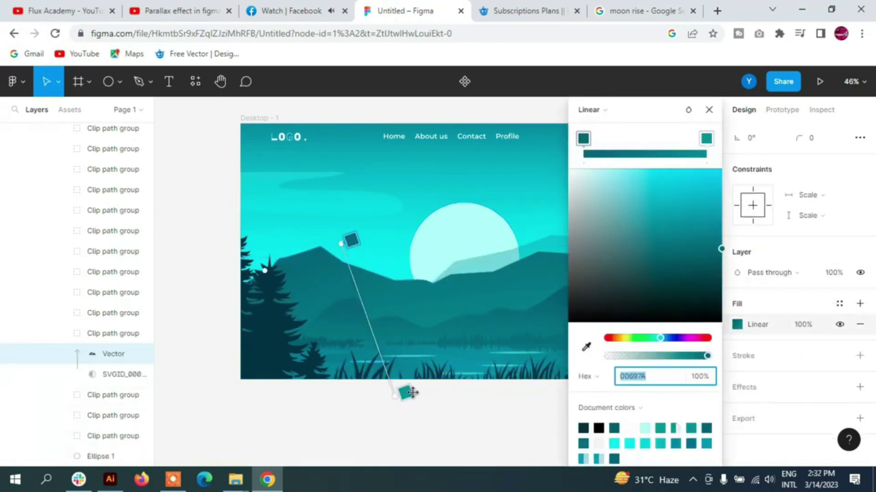
drag(409, 392, 379, 307)
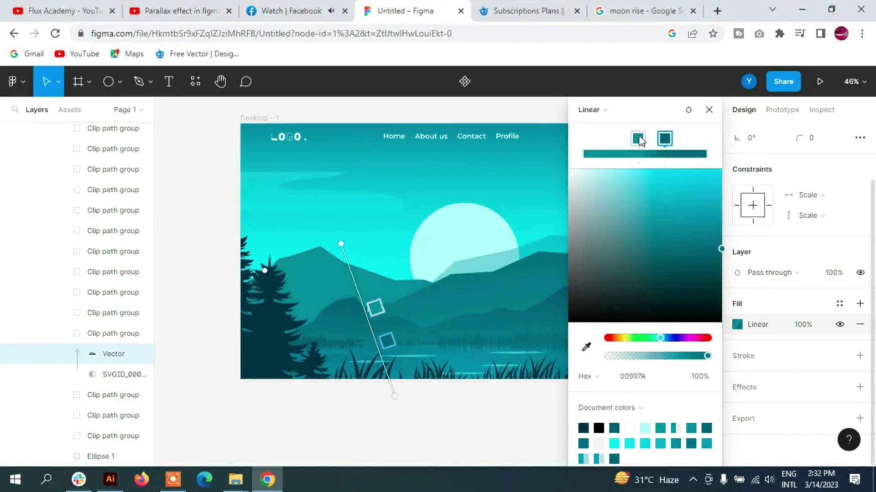
drag(638, 138, 646, 138)
drag(381, 323, 378, 317)
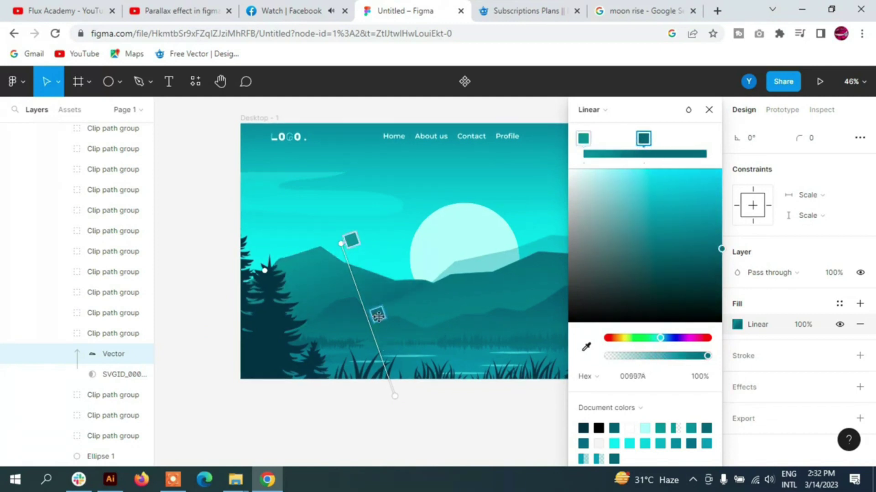
click(709, 109)
click(63, 349)
Retune the linear gradient stops and length on a second mountain vector.
click(110, 374)
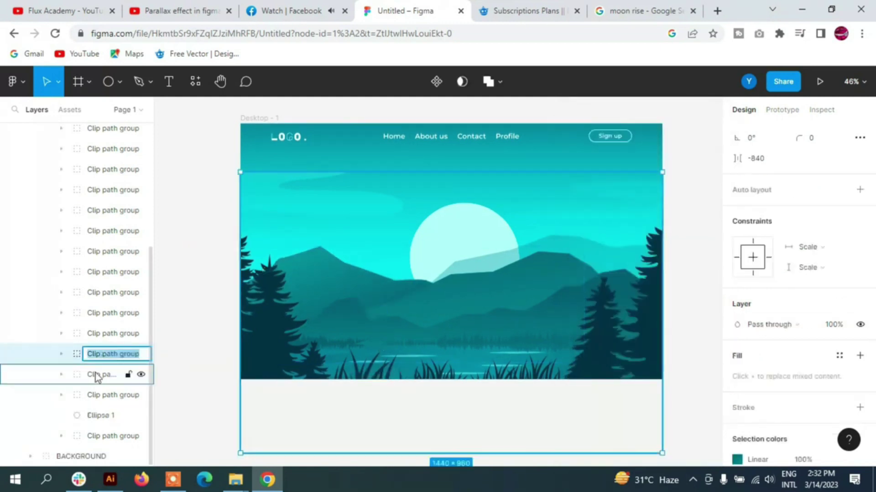
click(61, 354)
click(113, 374)
click(737, 324)
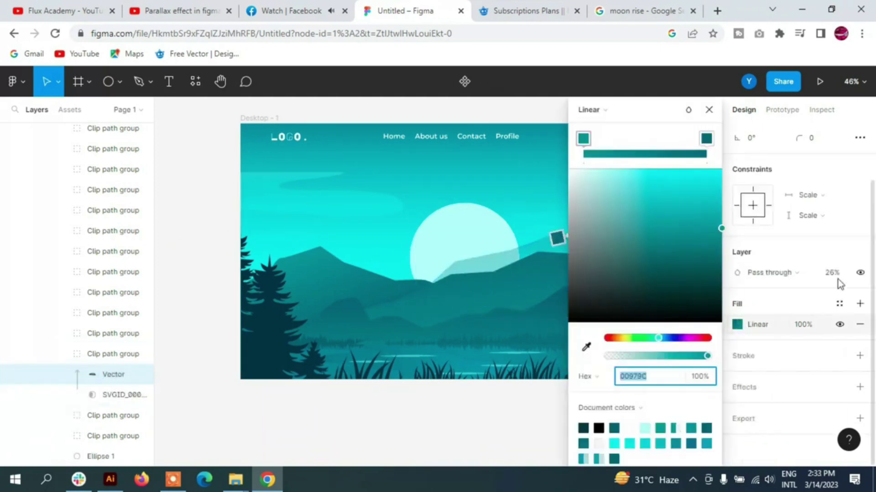
click(737, 325)
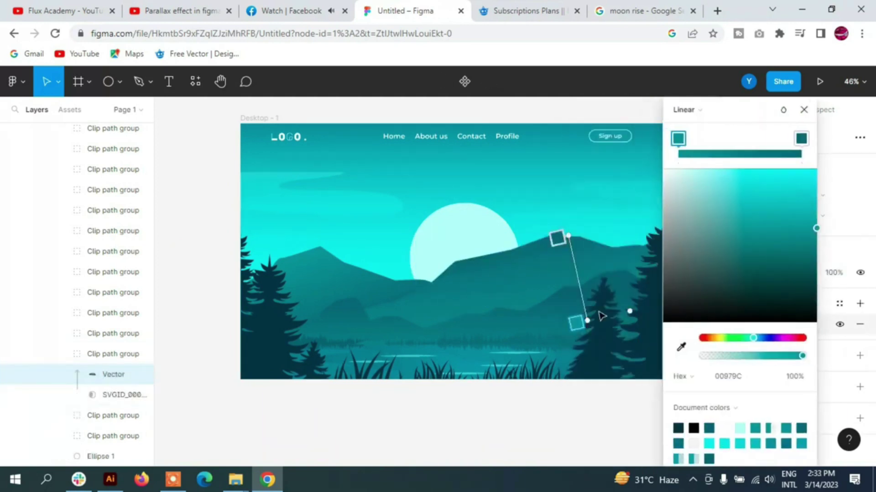
drag(803, 139, 684, 139)
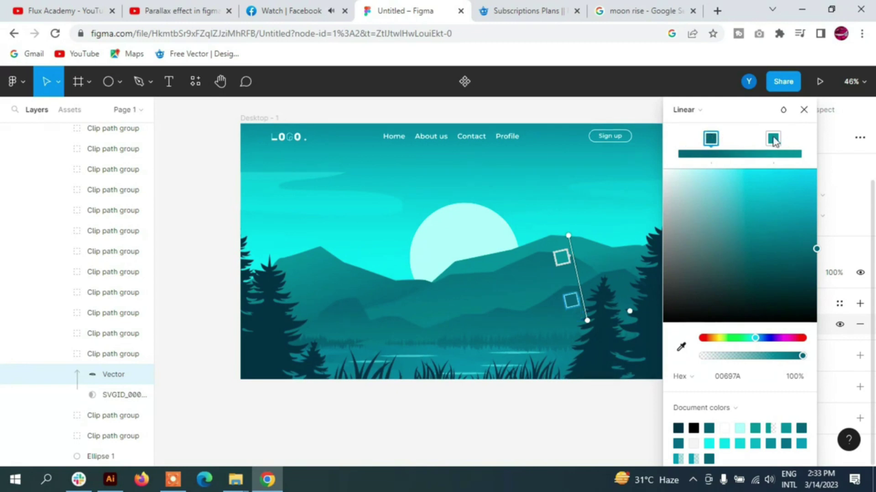
drag(773, 140, 801, 140)
drag(710, 139, 703, 139)
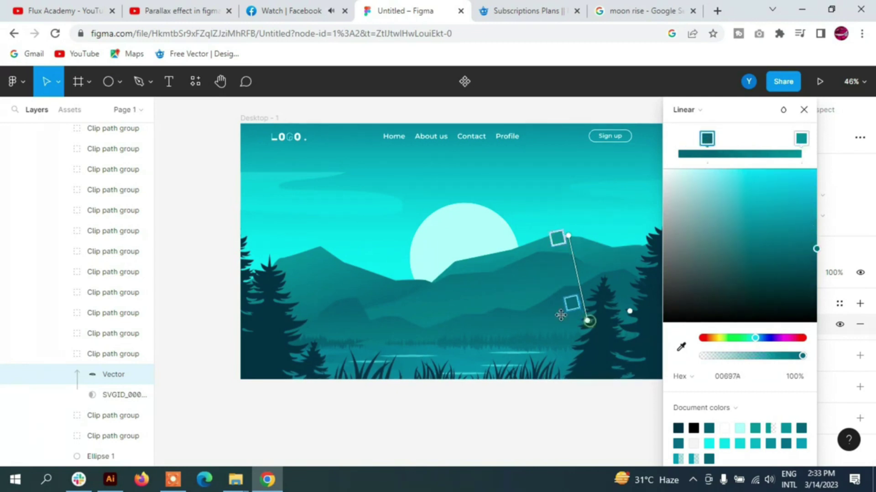
drag(587, 321, 562, 298)
key(Escape)
Group a run of mountain clip path layers into Group 4.
click(62, 354)
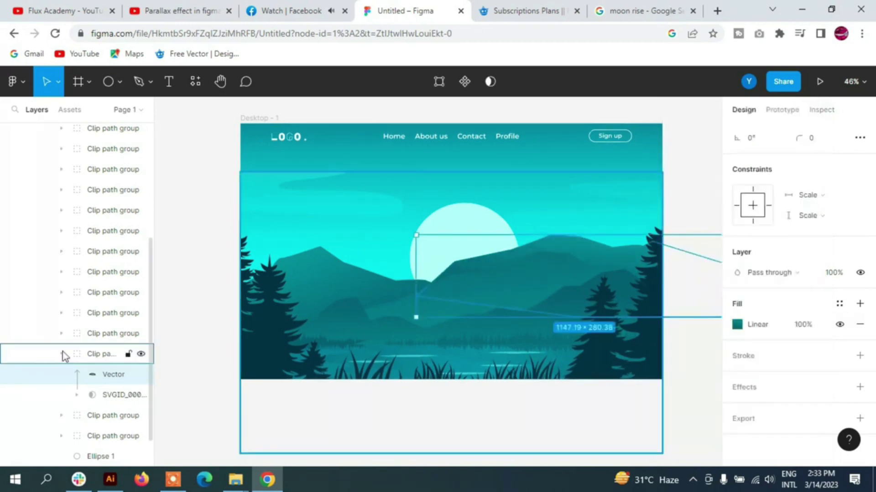
shift+click(96, 417)
key(ctrl+g)
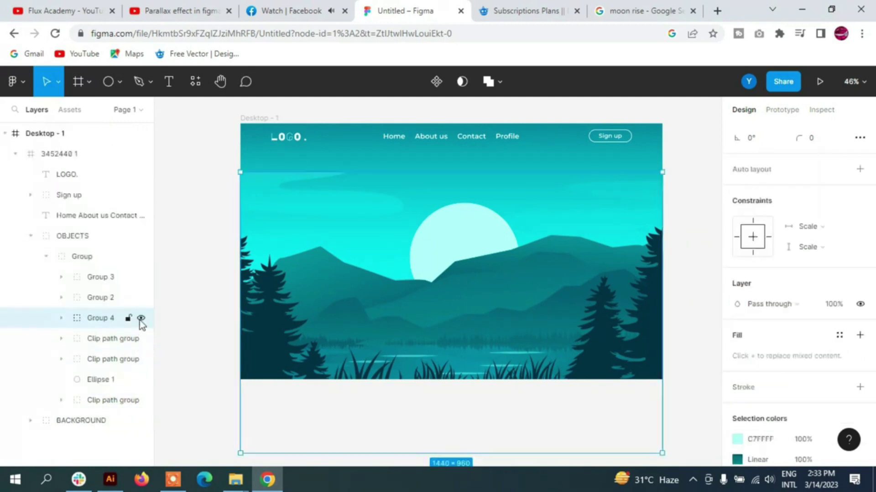
click(78, 340)
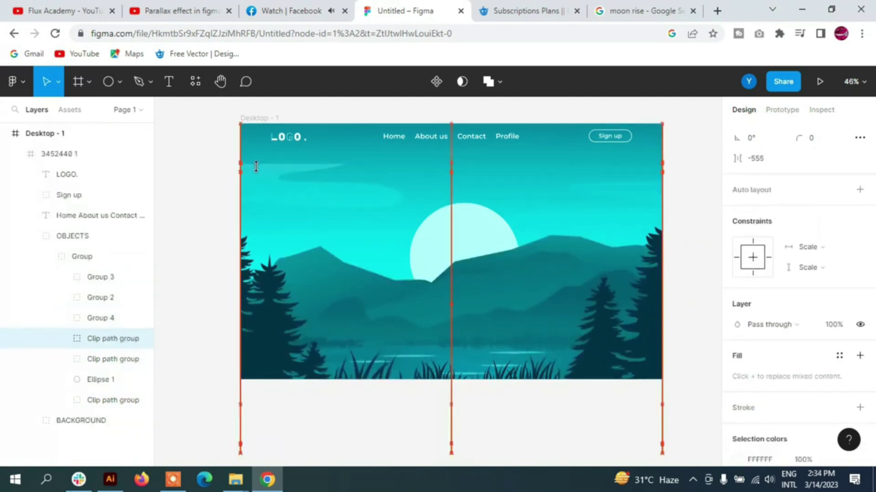
click(191, 257)
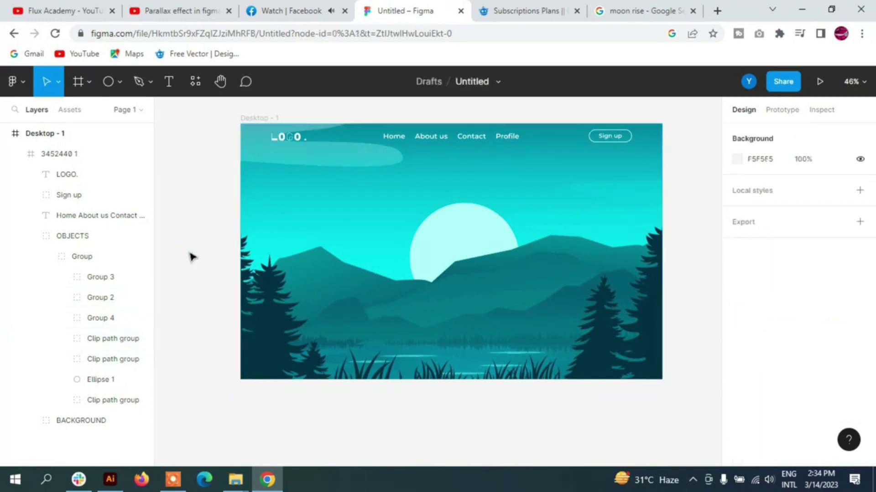
Move the Ellipse 1 moon slightly lower in the scene.
click(99, 340)
click(140, 339)
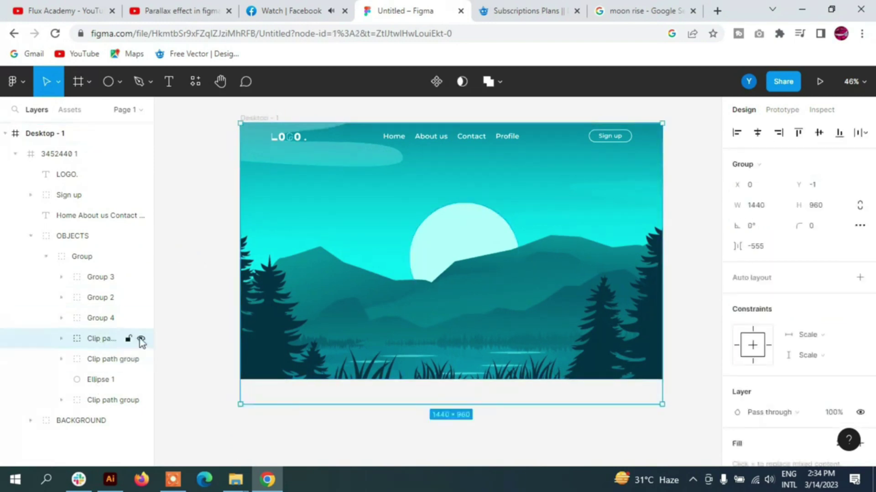
click(214, 286)
click(99, 381)
drag(463, 246, 463, 253)
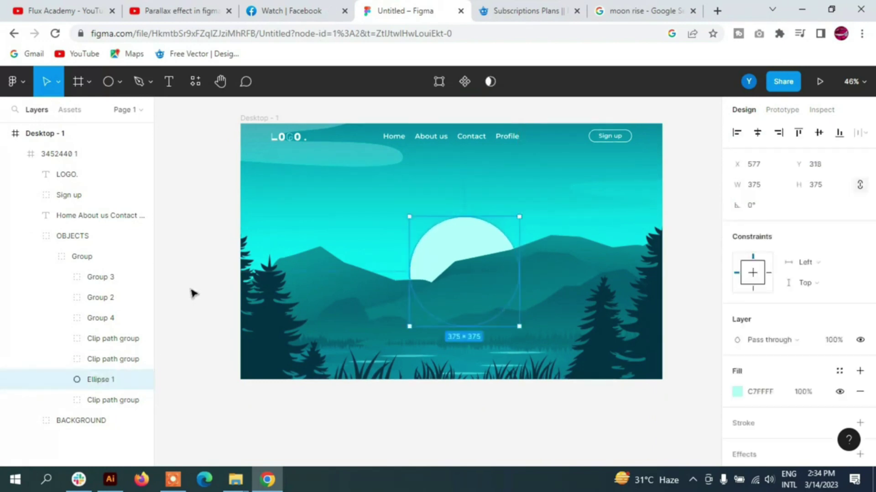
Add a 'Start Your Journey' heading at font size 96, centred over the moon.
key(t)
click(333, 201)
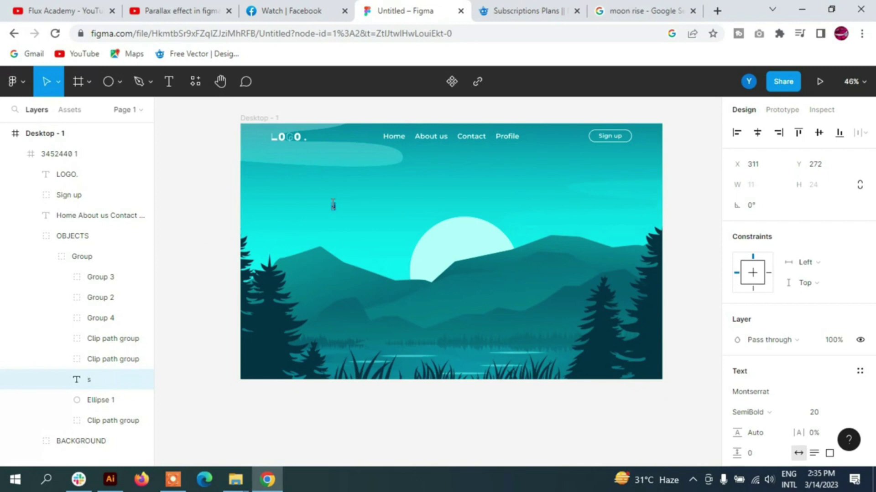
text(art)
text( Your Jo)
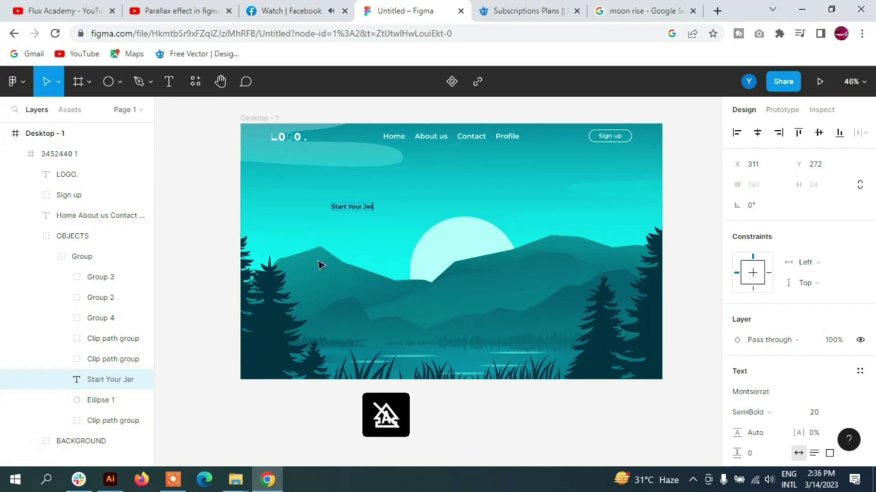
text(urney)
click(842, 411)
click(846, 348)
scroll(768, 340, down, 4)
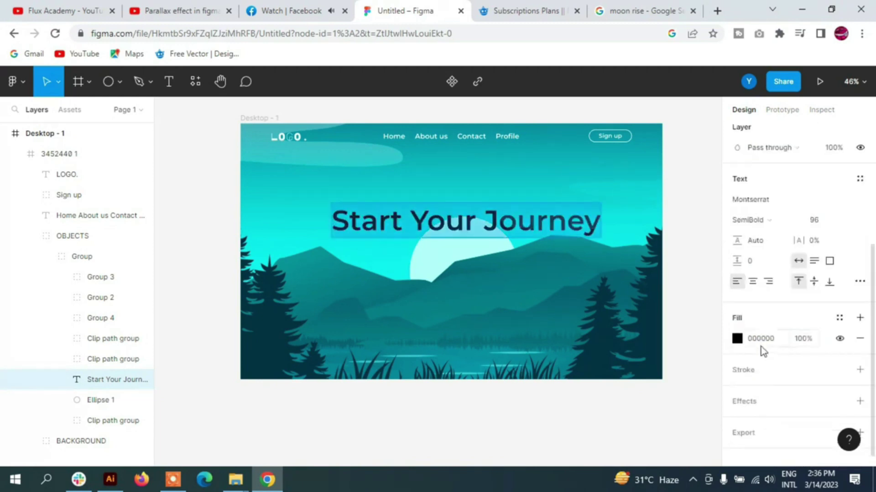
key(Escape)
drag(469, 225, 455, 220)
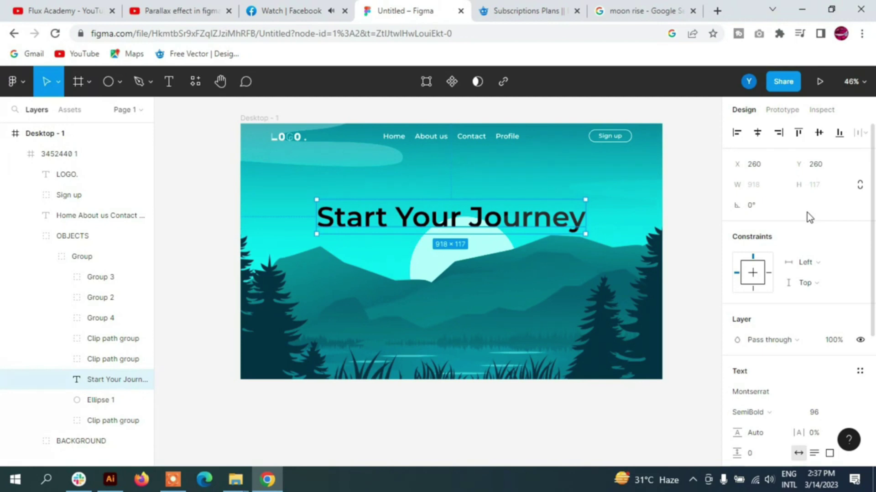
Colour the Start Your Journey heading dark teal 043246.
ctrl+click(499, 226)
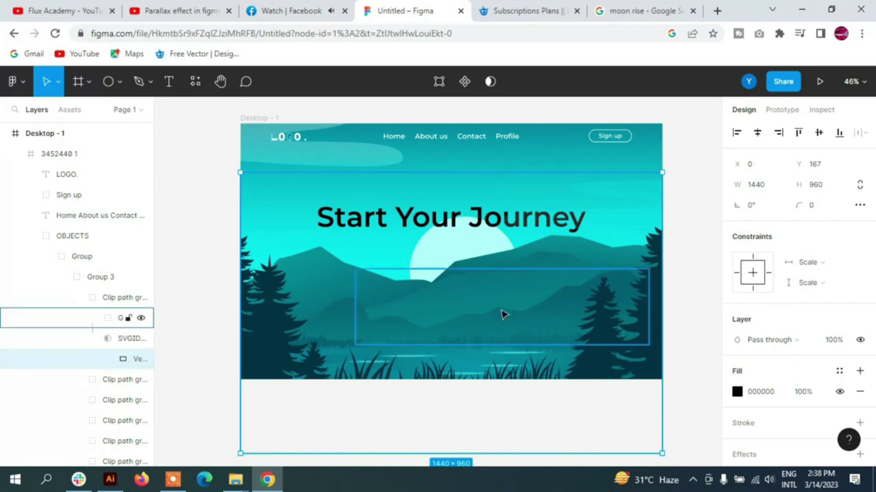
mouse_move(113, 297)
click(78, 302)
click(61, 277)
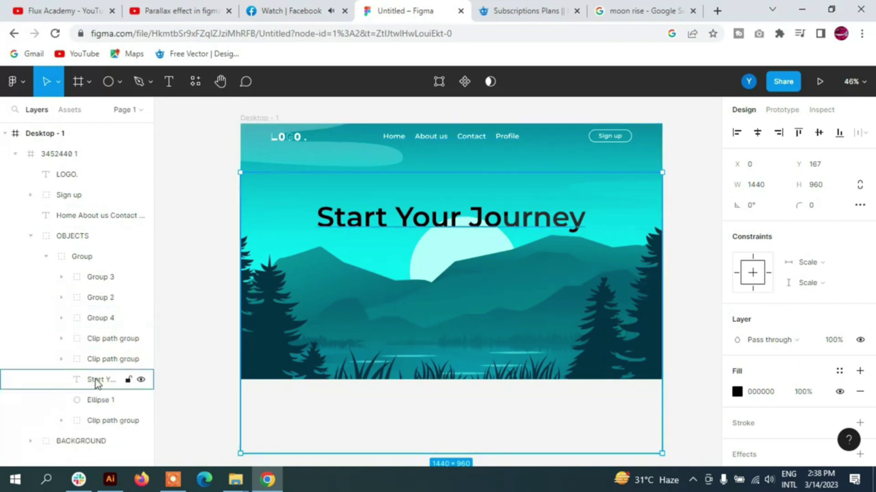
click(96, 380)
click(737, 403)
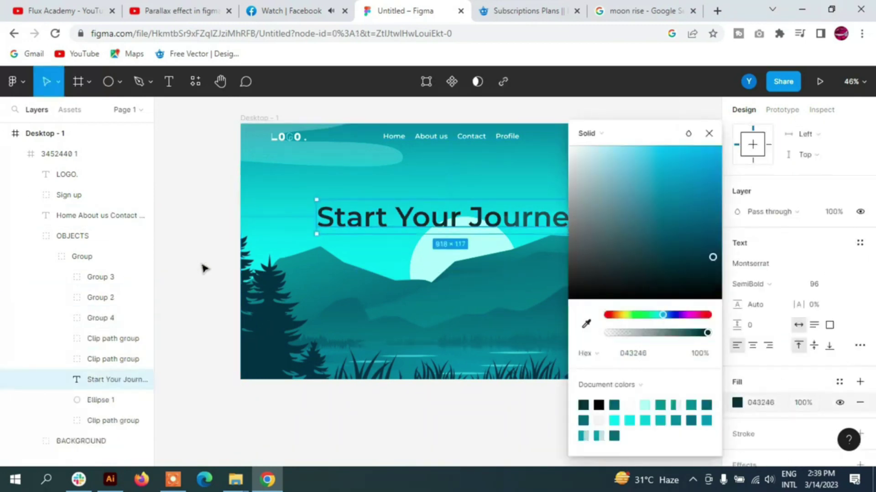
click(456, 255)
Shrink the moon to 289 × 289 and lower it to Y 400.
click(824, 185)
key(Down)
key(Down)
key(Down)
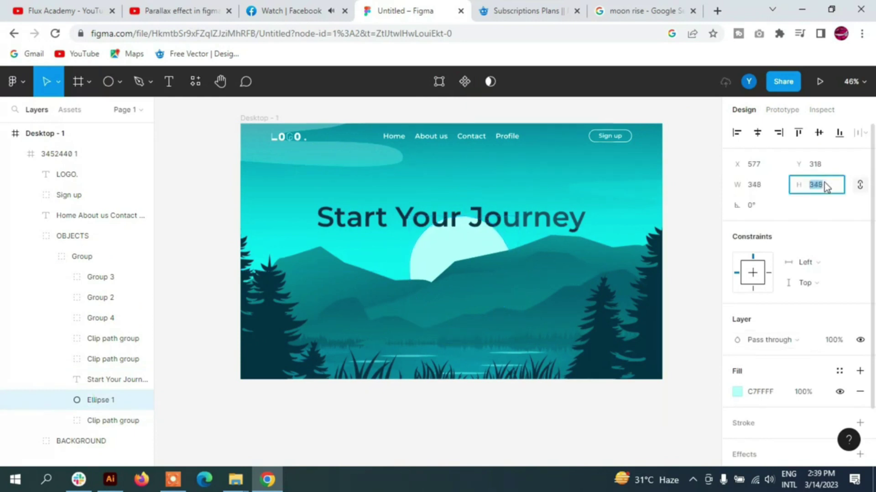
key(Down)
key(Down)
key(Down)
key(Down)
key(Down)
key(Down)
key(Down)
key(Down)
key(Down)
click(824, 166)
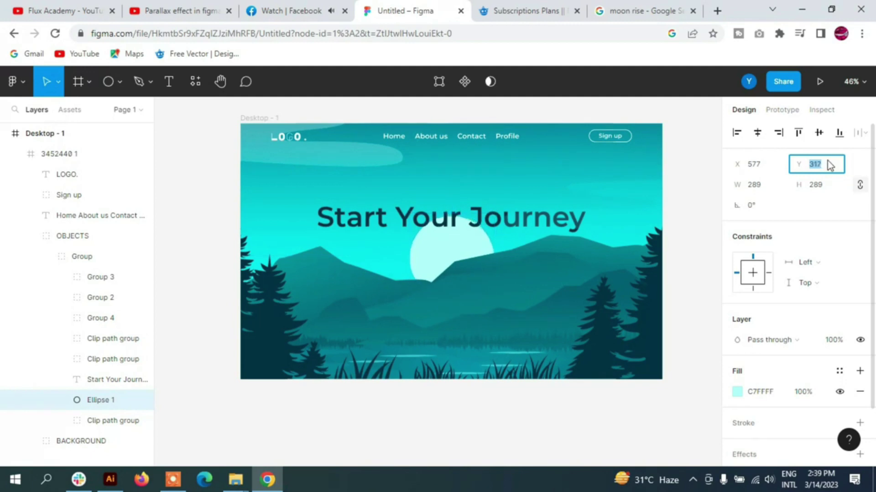
text(370)
key(Return)
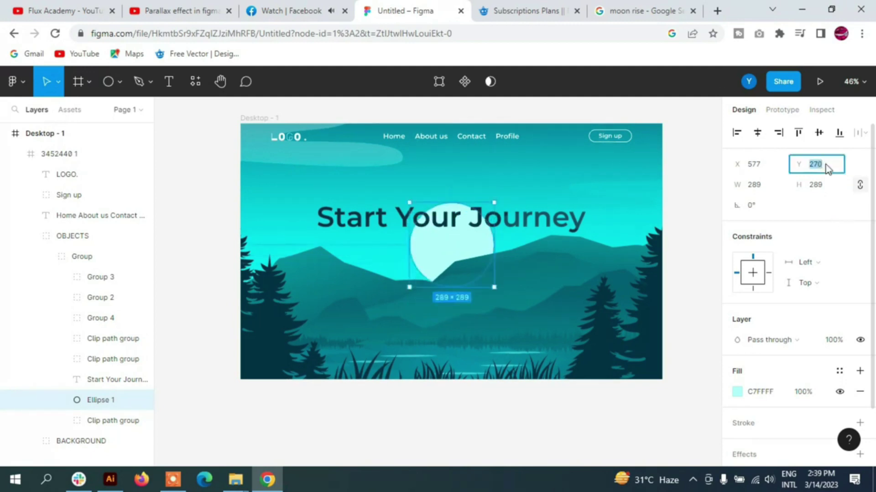
text(400)
key(Return)
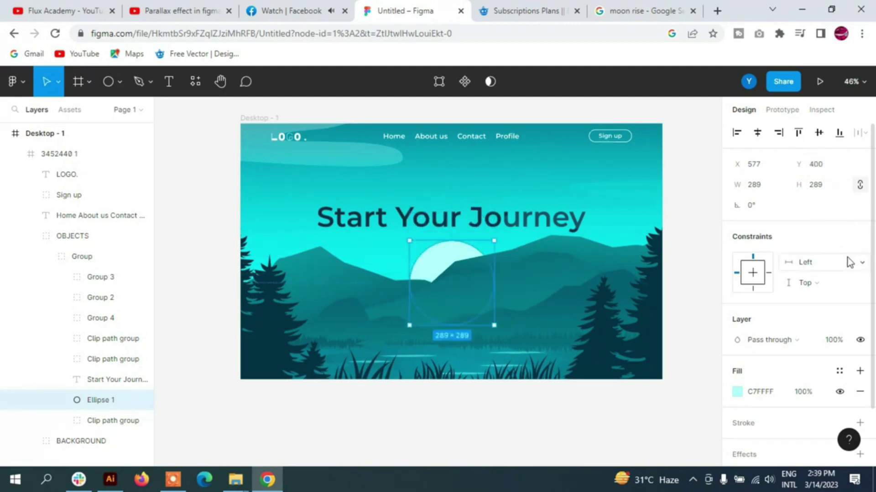
key(Escape)
Draw a 265 × 96 rectangle below the heading with corner radius 10.
click(118, 82)
click(88, 111)
drag(404, 242, 483, 271)
click(821, 206)
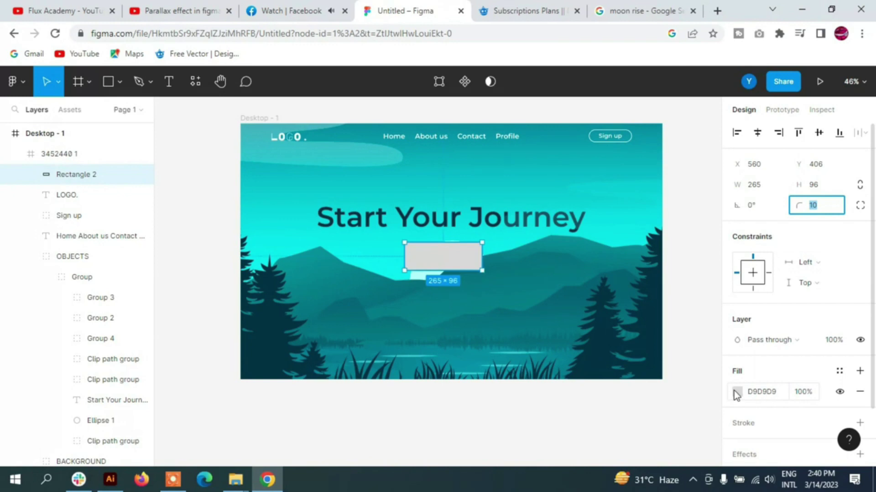
Fill the rectangle with the moon's light cyan and nudge it lower.
click(736, 395)
click(588, 322)
click(468, 267)
key(Escape)
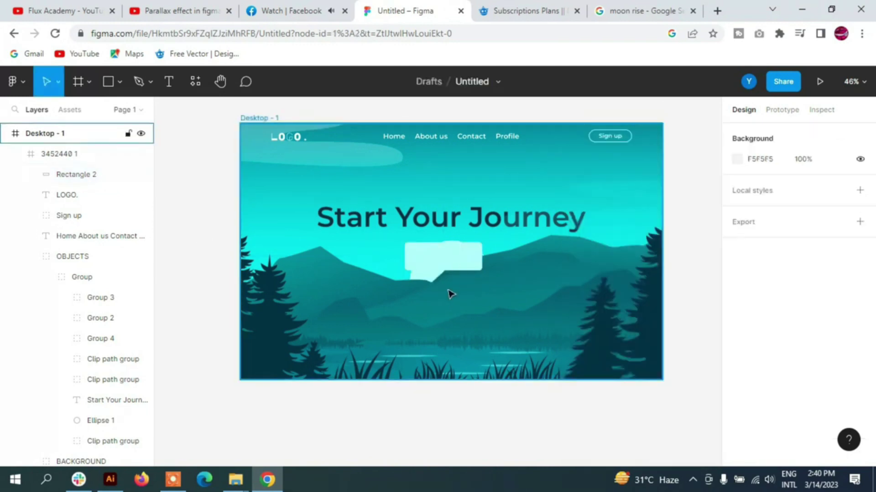
click(75, 174)
key(shift+Down)
key(shift+Down)
key(shift+Down)
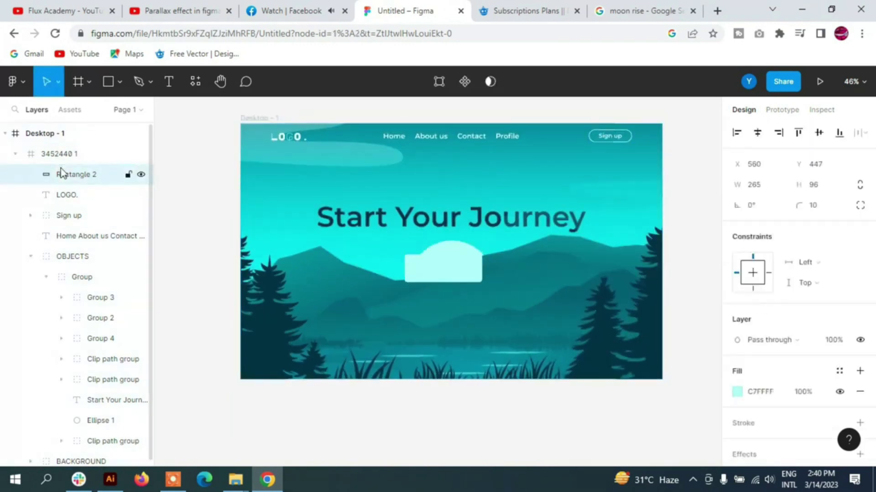
key(shift+Down)
key(shift+Down)
key(shift+Down)
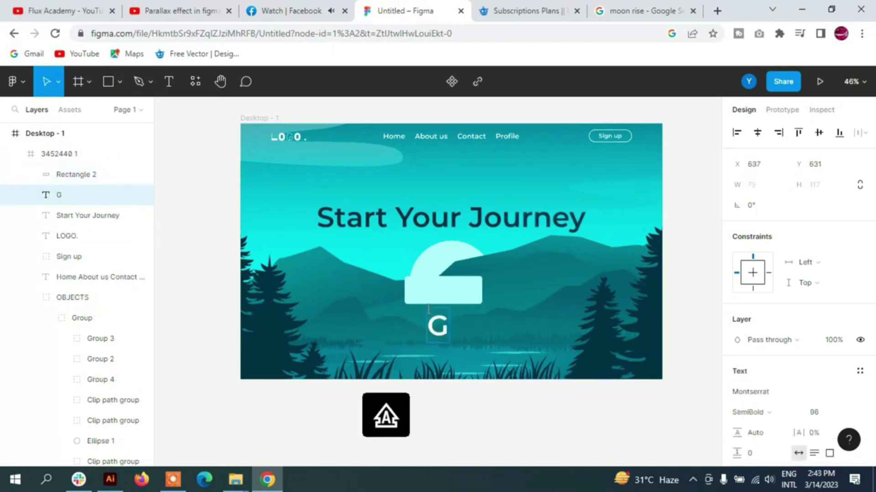
Add 'Get Started' text at size 36 and move it onto the rectangle.
text(et Start)
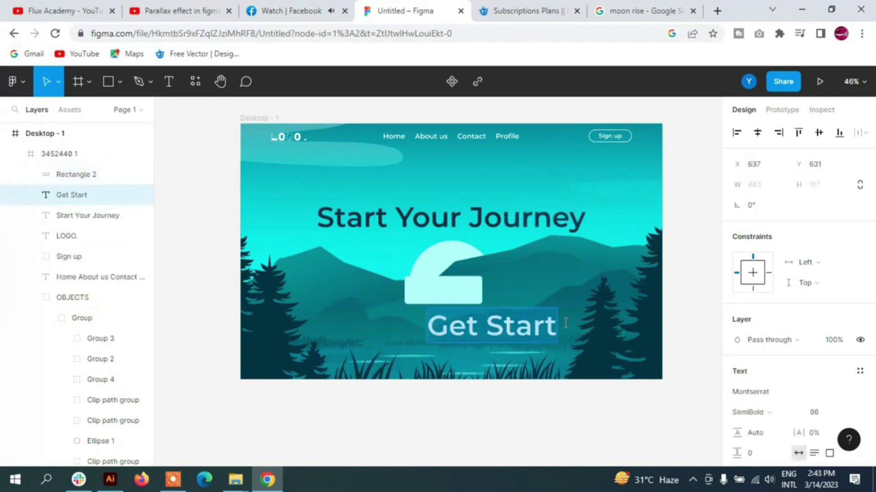
text(ed)
key(ctrl+a)
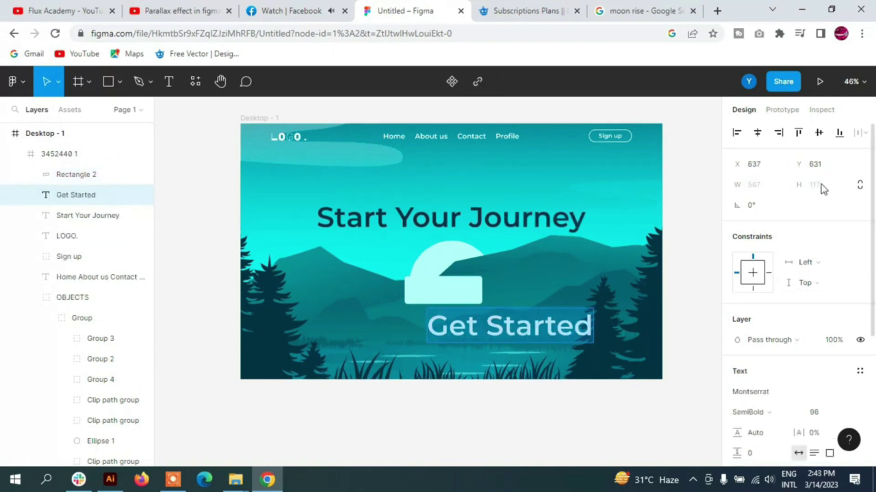
scroll(823, 189, down, 3)
click(821, 285)
click(847, 286)
key(Escape)
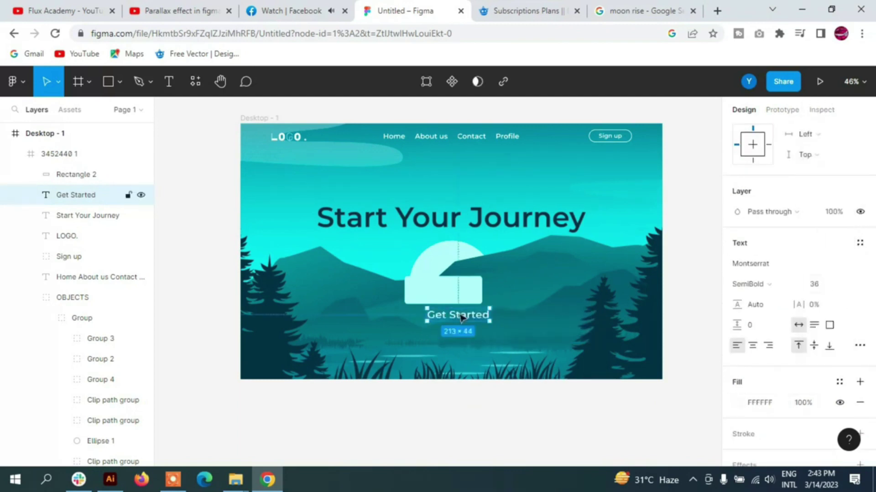
drag(461, 318, 438, 292)
Colour the Get Started text 043246 and centre it above the rectangle.
click(736, 403)
click(583, 400)
drag(75, 195, 76, 173)
drag(436, 292, 439, 293)
click(478, 300)
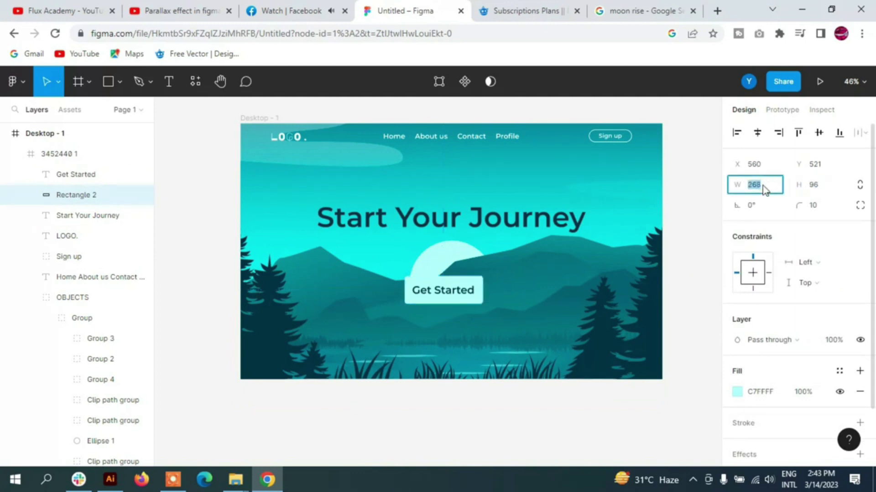
Group the text and rectangle into a button named 'Get Started'.
click(447, 292)
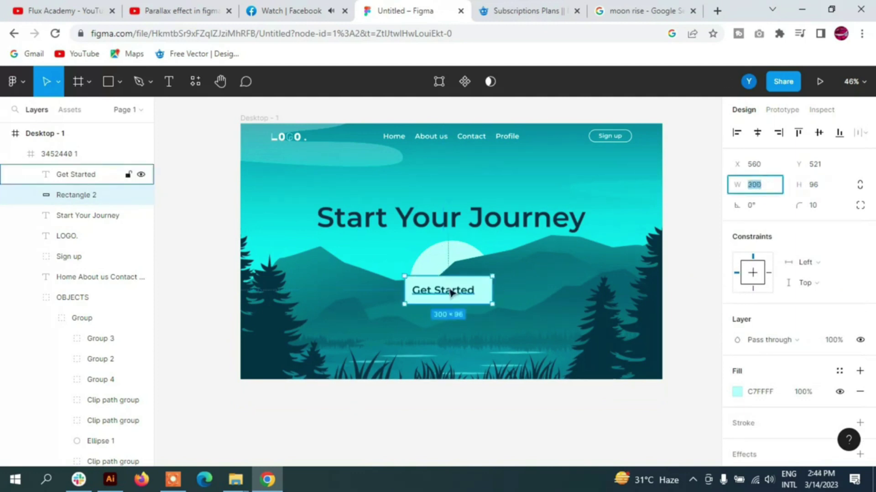
shift+click(67, 197)
key(ctrl+g)
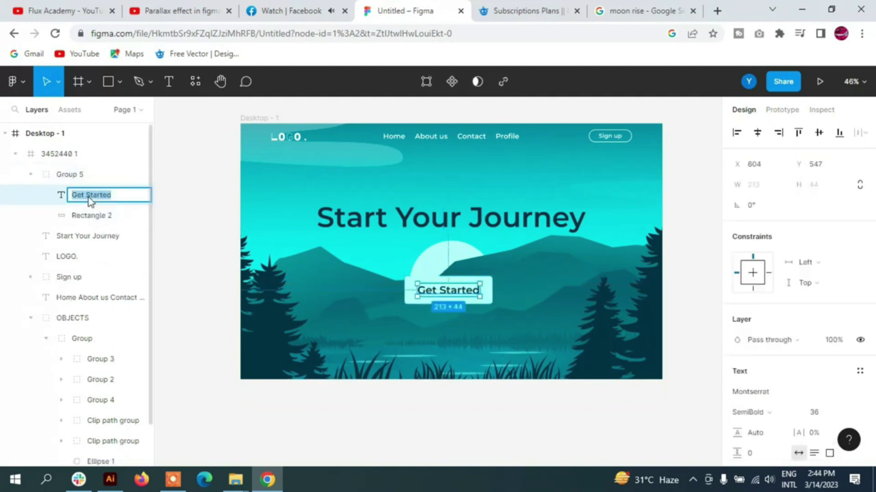
double_click(67, 176)
text(Get Started)
key(Return)
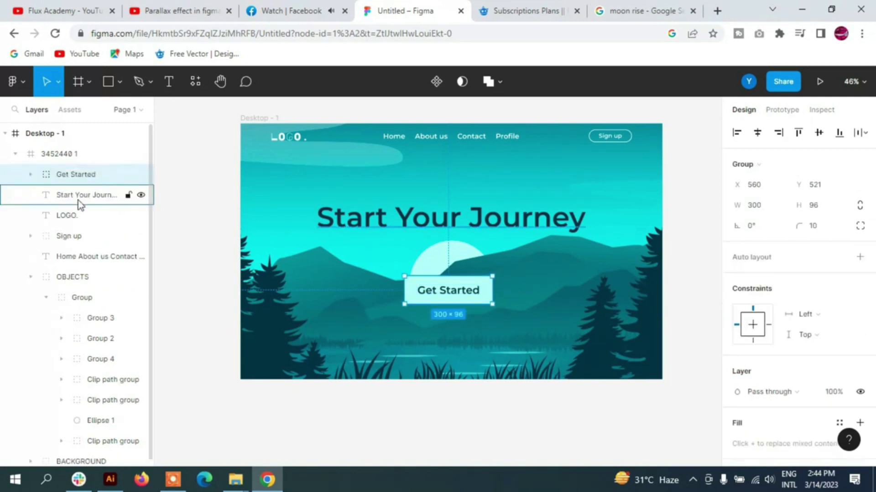
Group the heading with the Get Started button and centre both in the frame.
click(74, 201)
key(shift+Down)
key(shift+Down)
key(shift+Down)
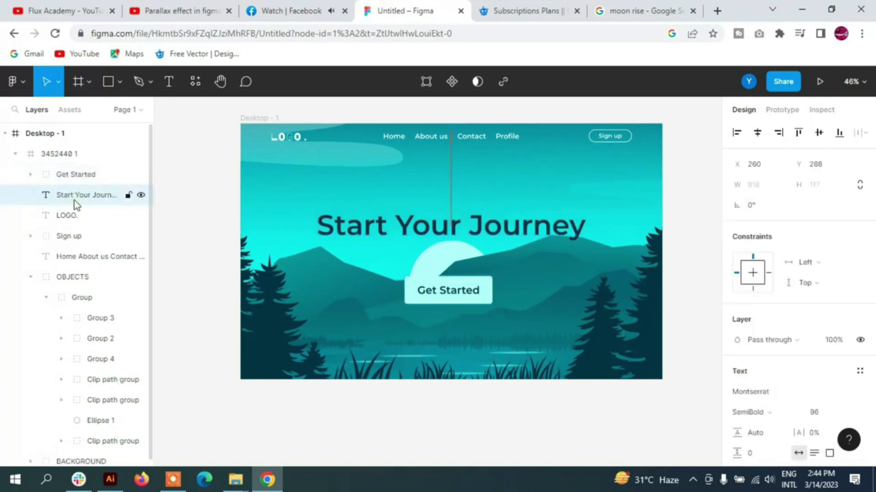
click(75, 176)
key(alt+h)
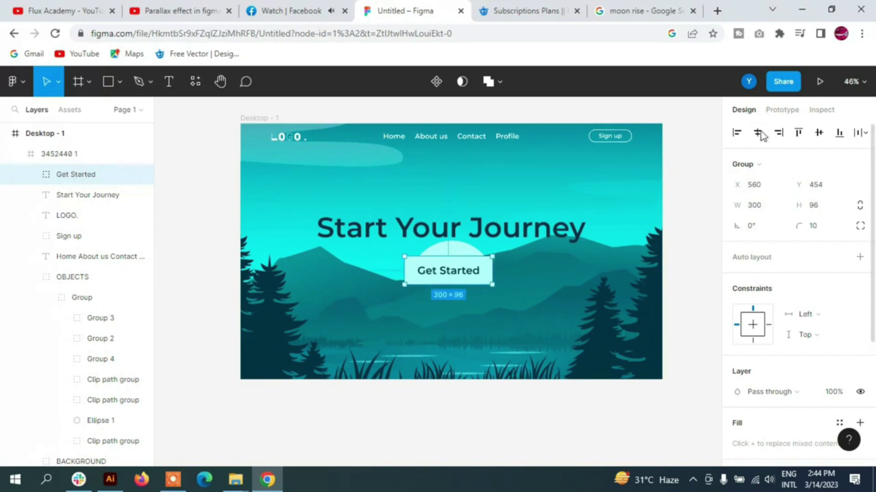
click(75, 195)
key(shift+Down)
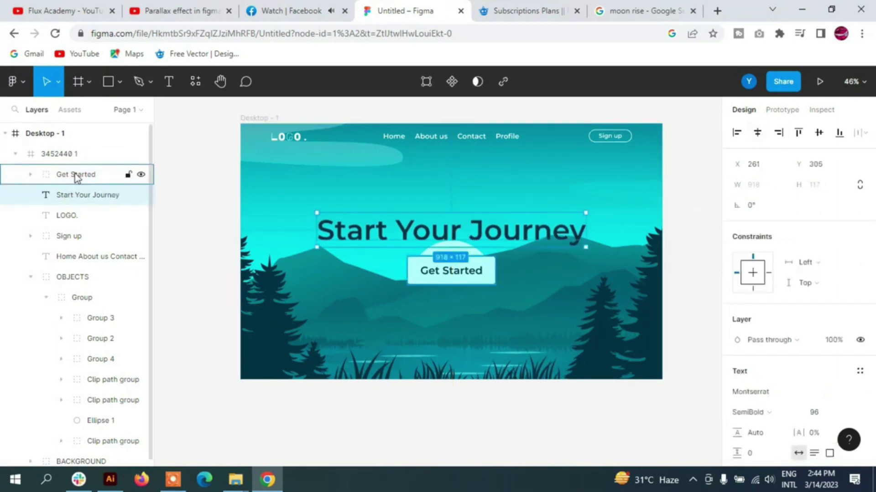
shift+click(75, 176)
key(ctrl+g)
click(818, 133)
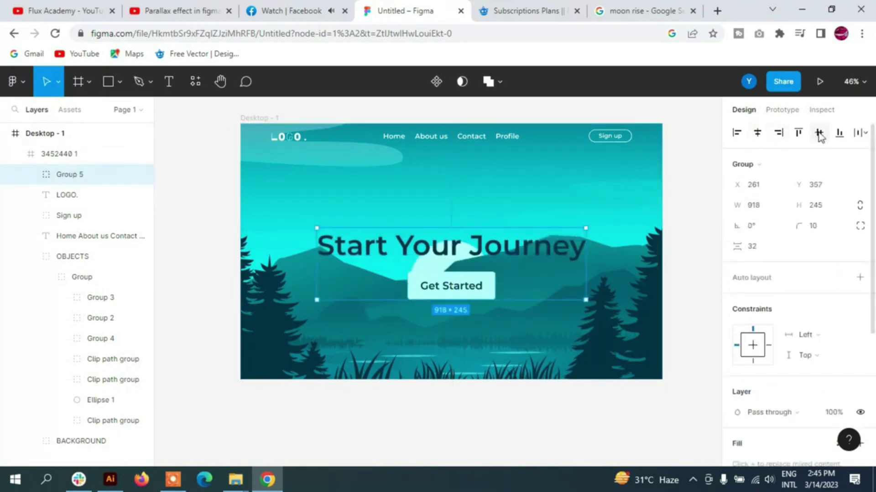
Check the moon circle and fine-tune the heading-and-button group's position.
click(696, 199)
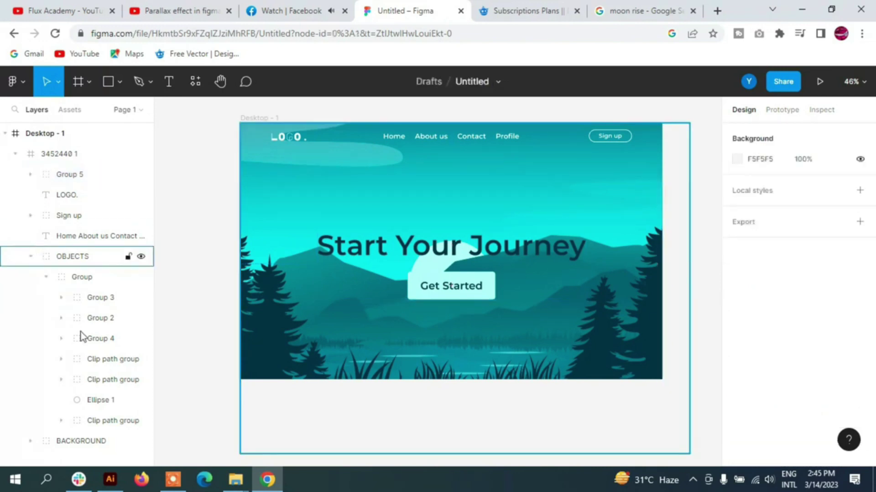
click(95, 401)
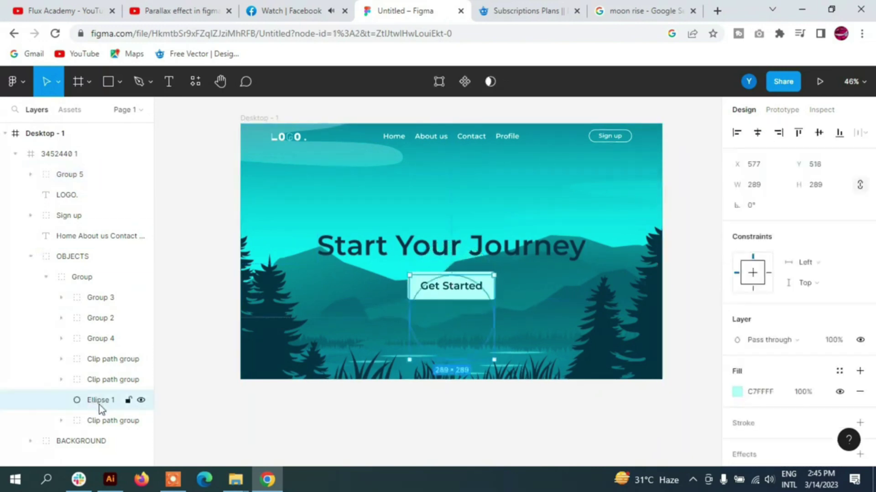
click(68, 175)
drag(461, 295, 457, 298)
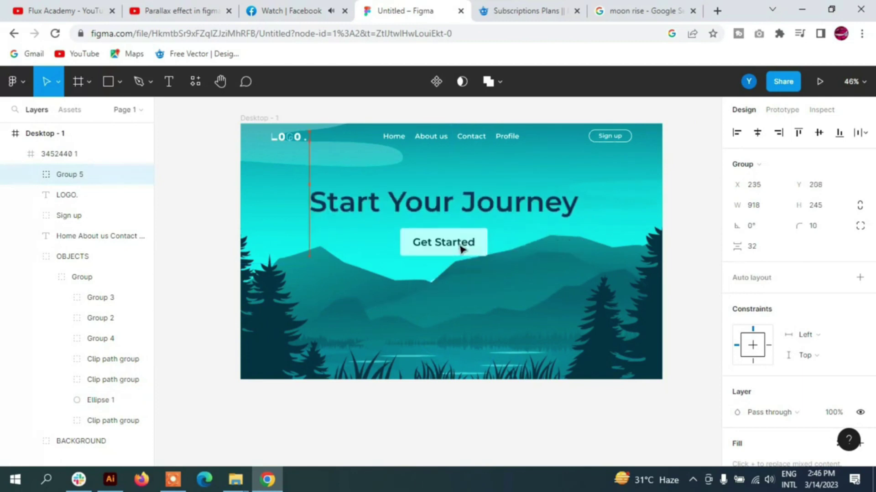
click(233, 379)
ctrl+scroll(218, 351, down, 1)
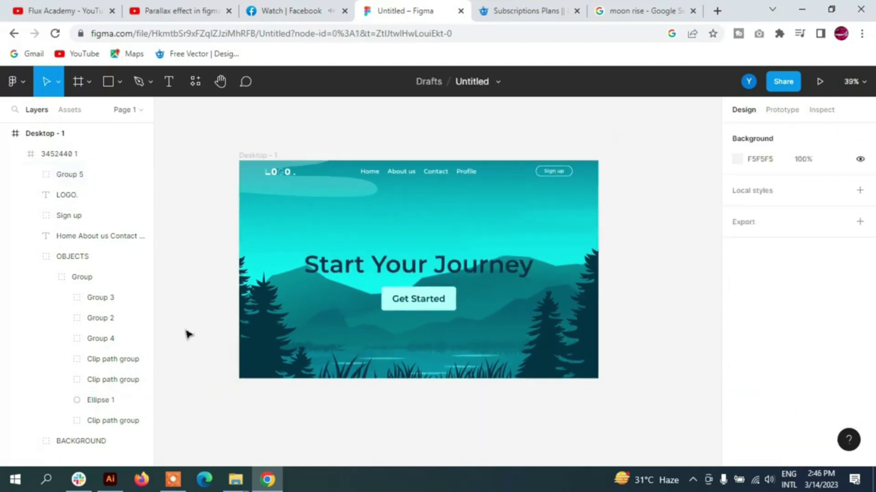
Duplicate the hero frame below the original.
click(93, 399)
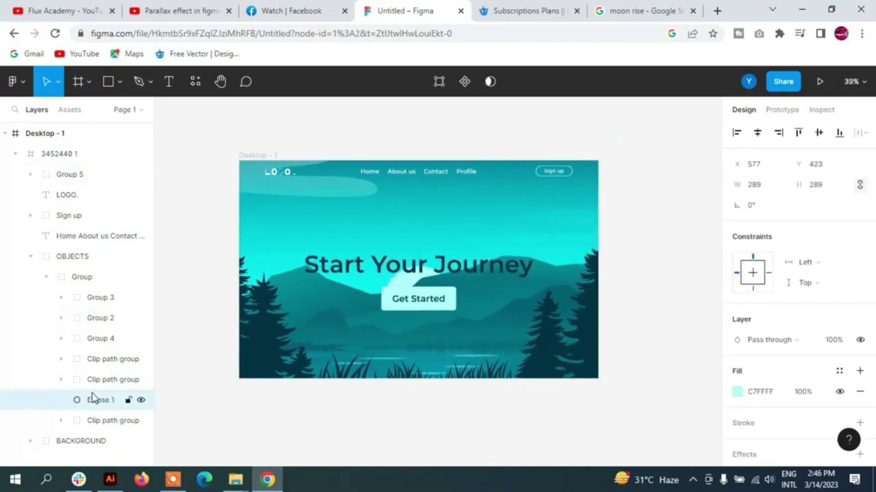
click(55, 154)
ctrl+scroll(577, 225, down, 2)
drag(538, 228, 538, 367)
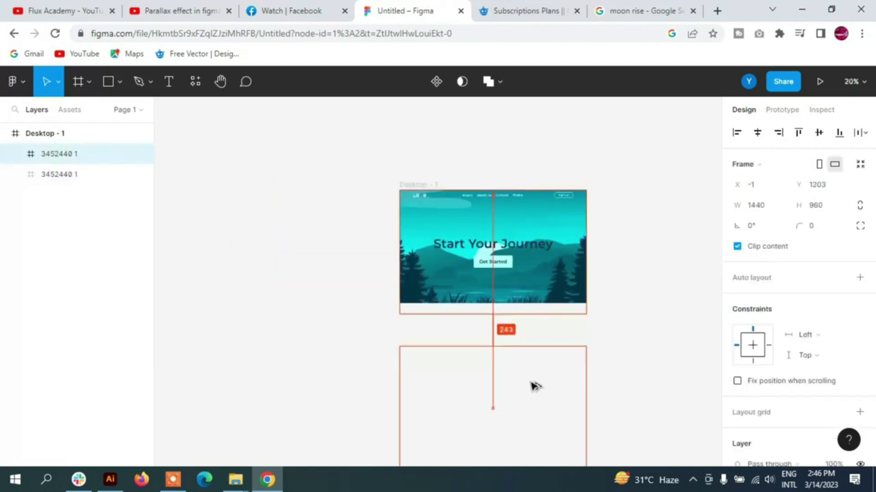
ctrl+scroll(539, 362, up, 2)
ctrl+scroll(540, 357, up, 1)
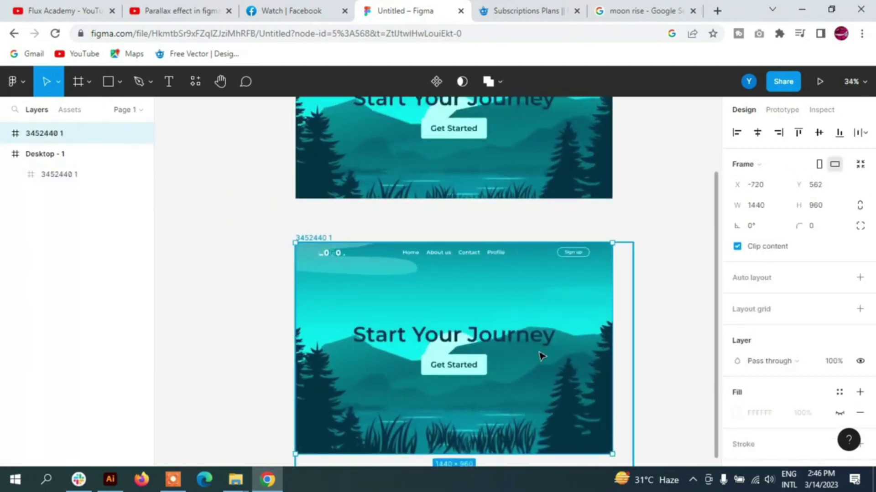
Move the heading-and-button group into the upper frame's OBJECTS > Group layers.
click(20, 174)
scroll(531, 262, up, 2)
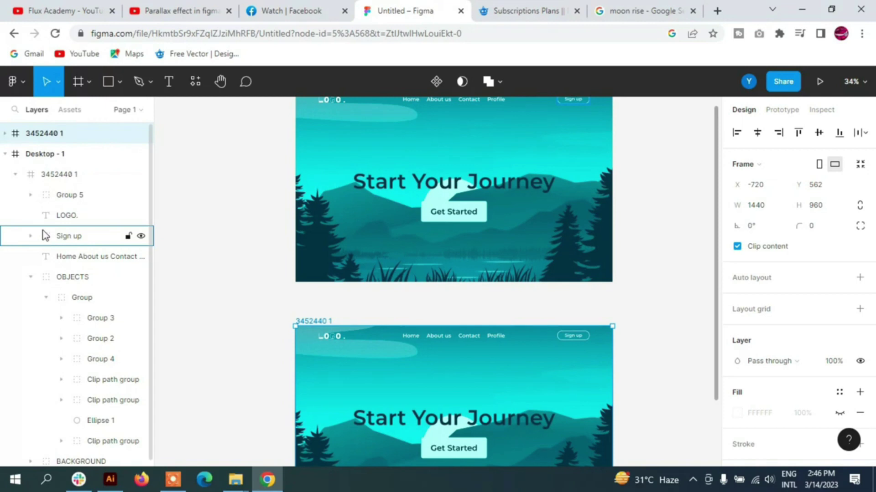
click(63, 196)
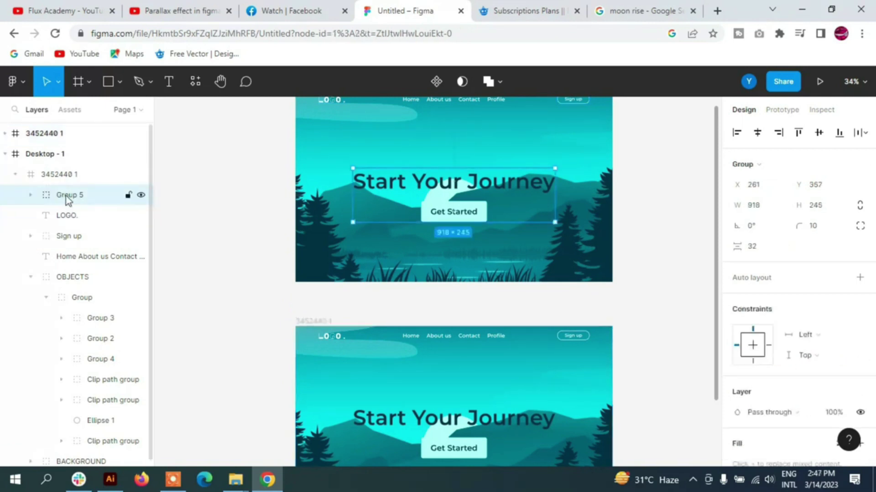
drag(66, 196, 94, 425)
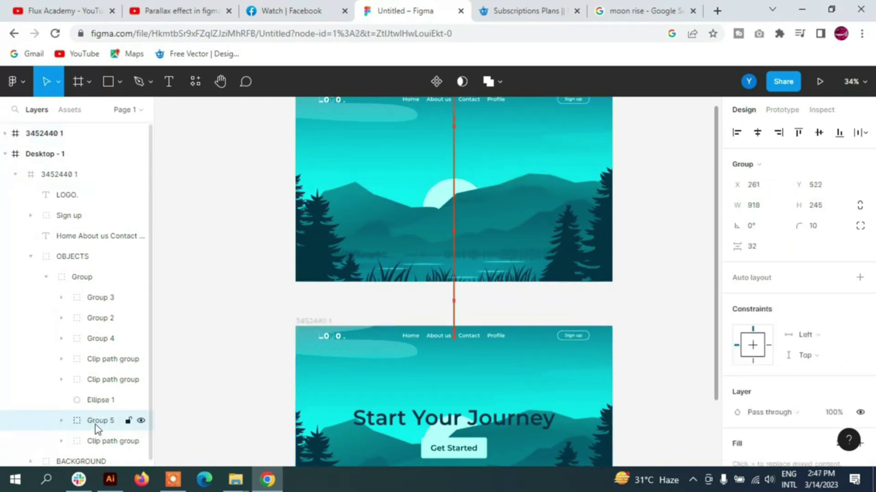
key(shift+1)
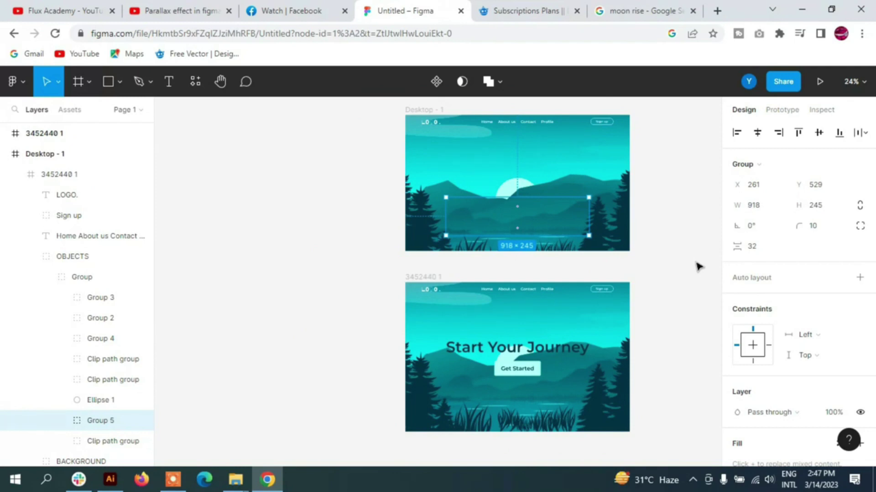
scroll(651, 313, up, 2)
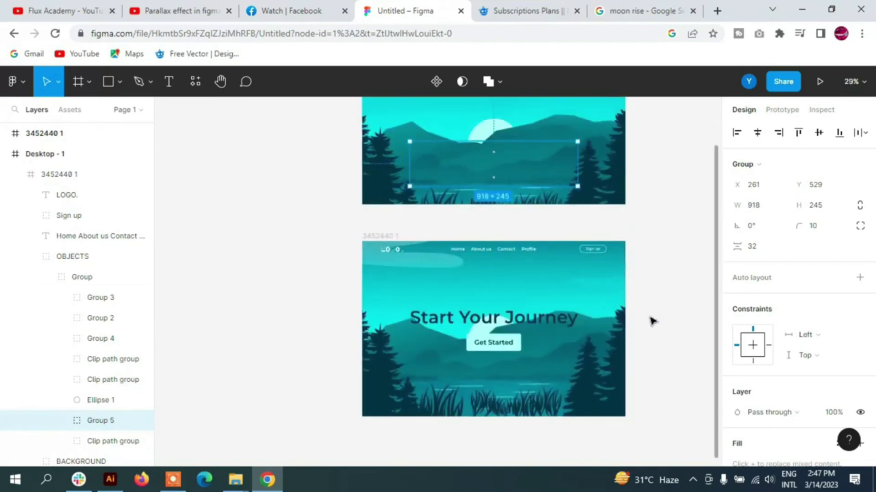
click(30, 256)
key(ctrl+z)
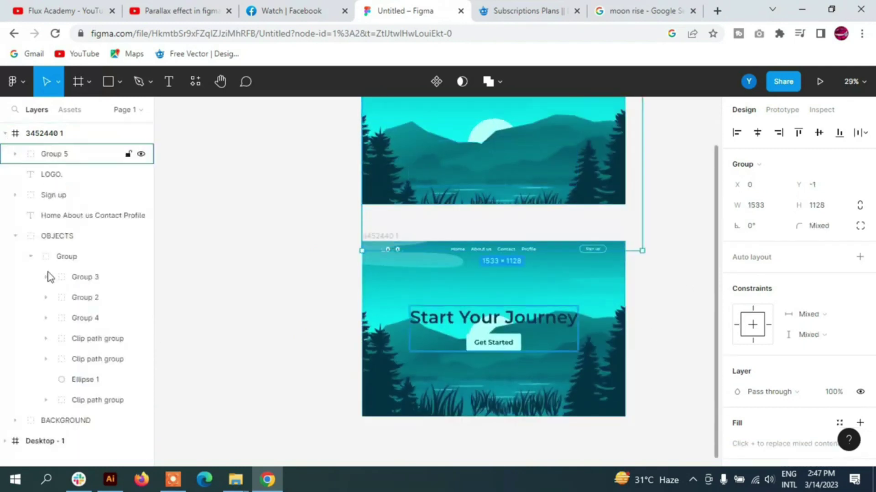
Inspect the Sign up fill colour and LOGO text, then collapse the Group layer.
double_click(474, 155)
click(736, 336)
click(578, 147)
click(737, 231)
click(372, 148)
click(737, 370)
click(684, 250)
scroll(684, 250, down, 3)
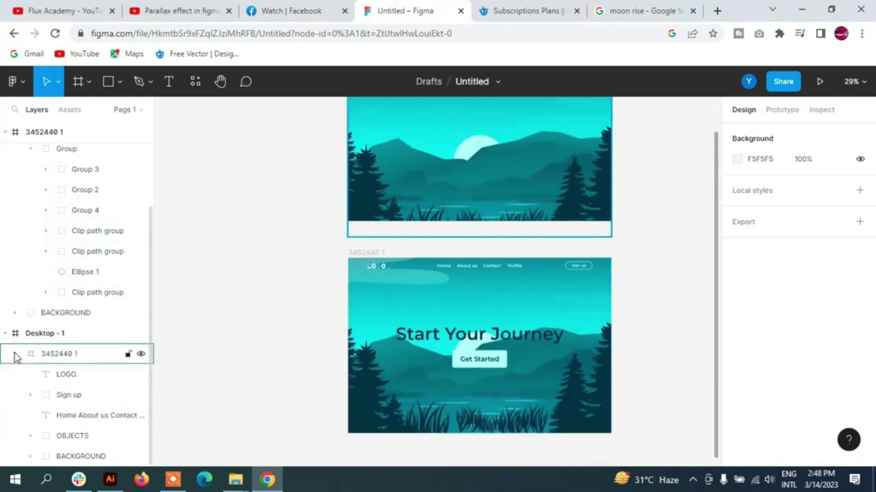
scroll(15, 356, up, 2)
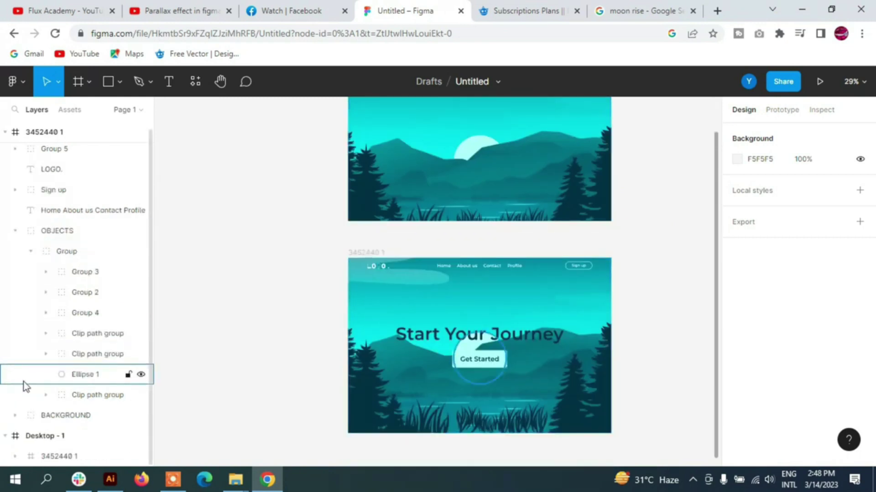
click(30, 251)
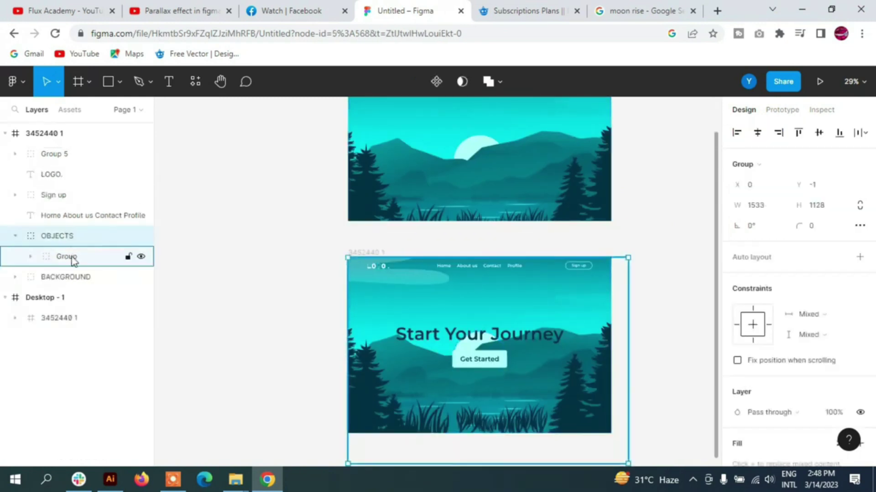
scroll(798, 319, down, 5)
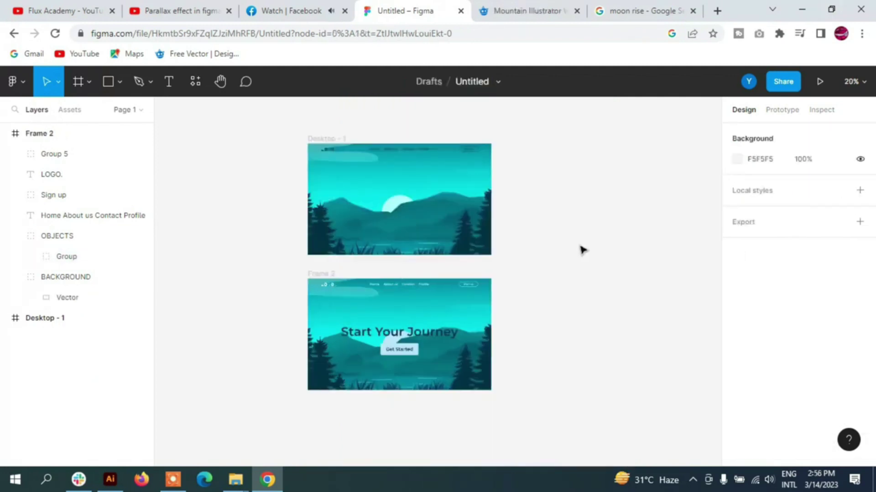
Paste the mountain picture beside the two frames.
key(ctrl+v)
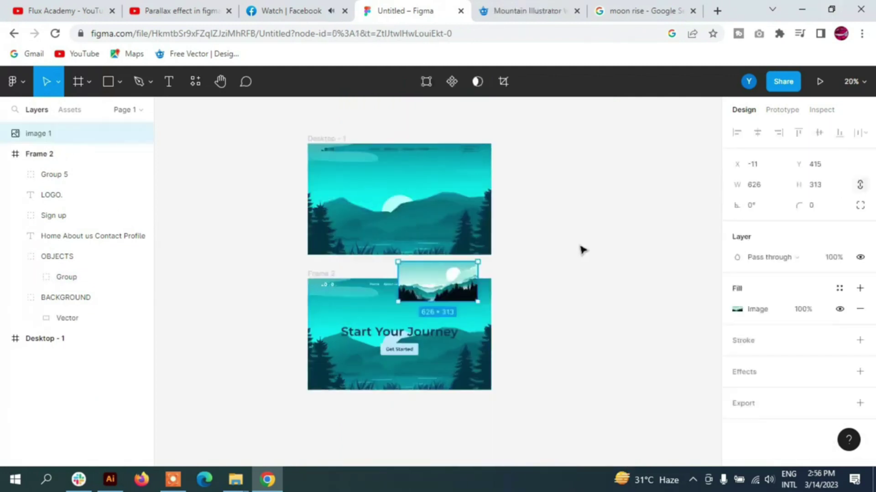
scroll(441, 322, up, 2)
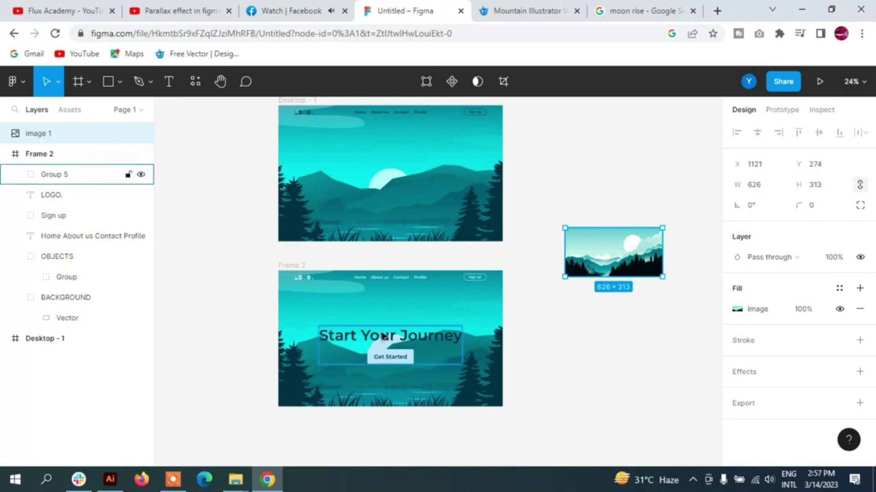
scroll(383, 337, up, 3)
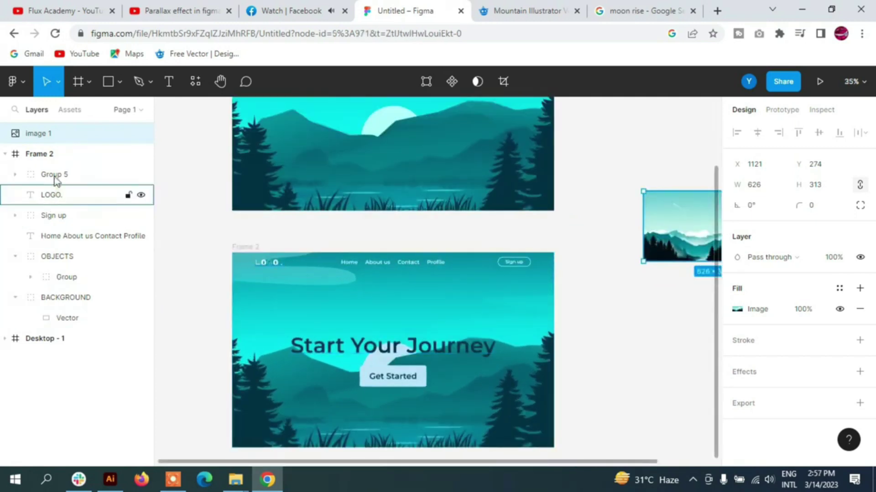
Drag Frame 2's moon circle up toward the mountains.
click(53, 216)
click(42, 277)
scroll(68, 342, down, 1)
click(74, 375)
mouse_move(385, 366)
mouse_down()
mouse_move(366, 299)
mouse_move(383, 314)
mouse_up()
Duplicate the moon circle with Ctrl+D.
scroll(859, 389, down, 2)
click(859, 387)
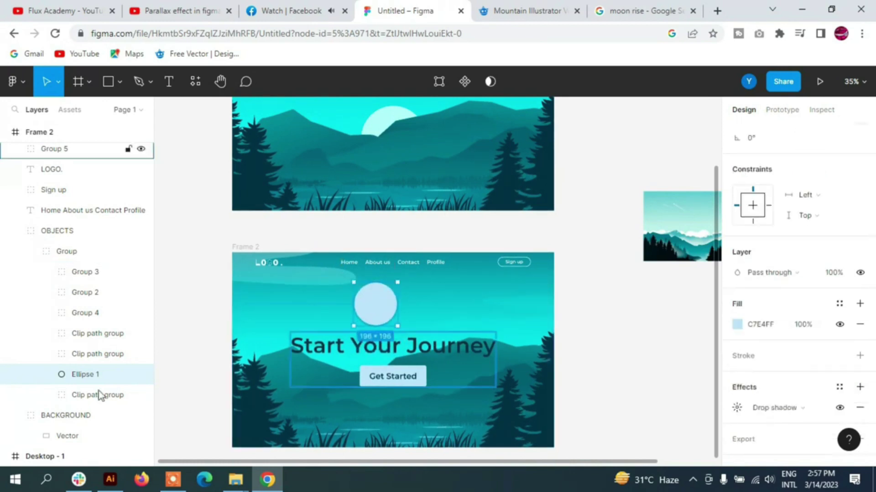
key(Escape)
click(86, 375)
key(ctrl+d)
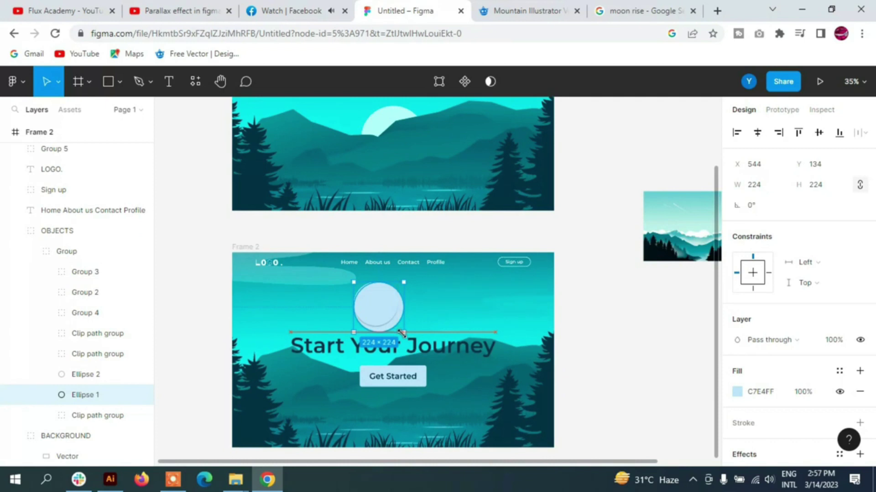
scroll(839, 386, down, 2)
Give the lower moon circle a layer blur of 50 and adjust its Y position.
click(859, 386)
click(859, 387)
click(784, 387)
click(798, 402)
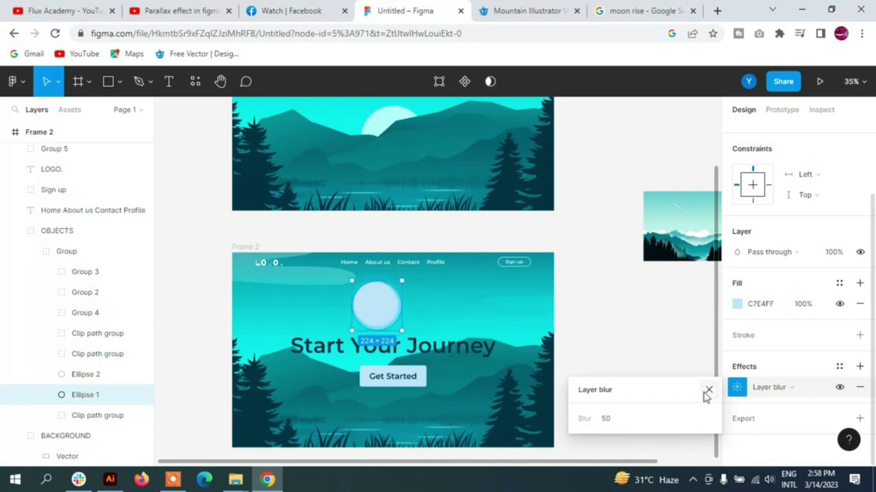
click(708, 390)
scroll(803, 274, up, 2)
click(819, 164)
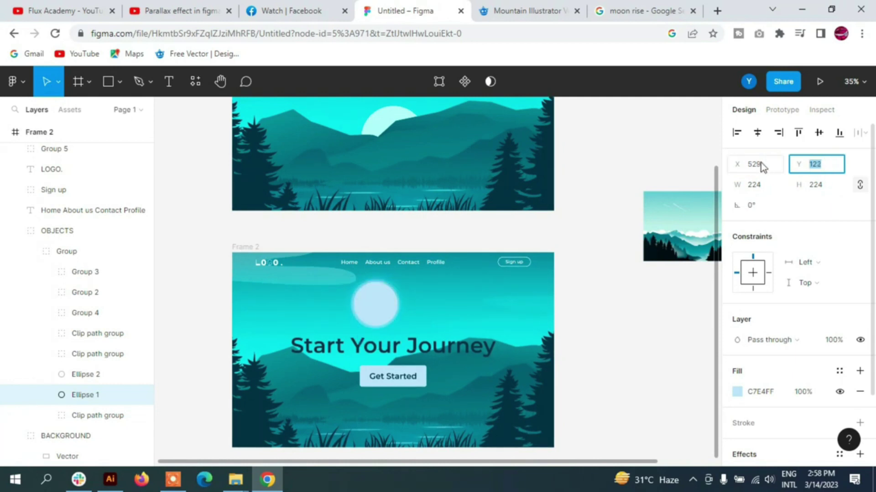
click(590, 240)
Make the top moon circle, Ellipse 2, white FFFFFF.
scroll(590, 241, down, 3)
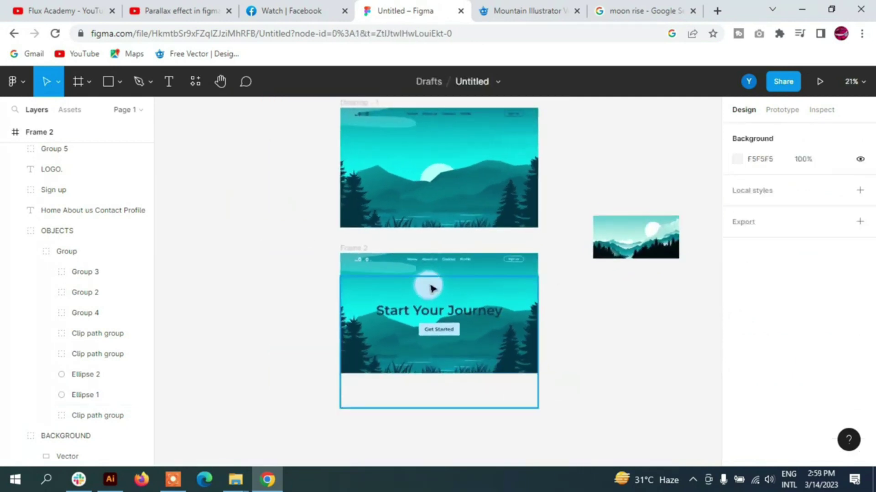
click(432, 287)
scroll(662, 246, up, 5)
click(736, 391)
Brighten the sky background gradient with sampled light cyan stops, moving one stop lower.
scroll(596, 163, down, 2)
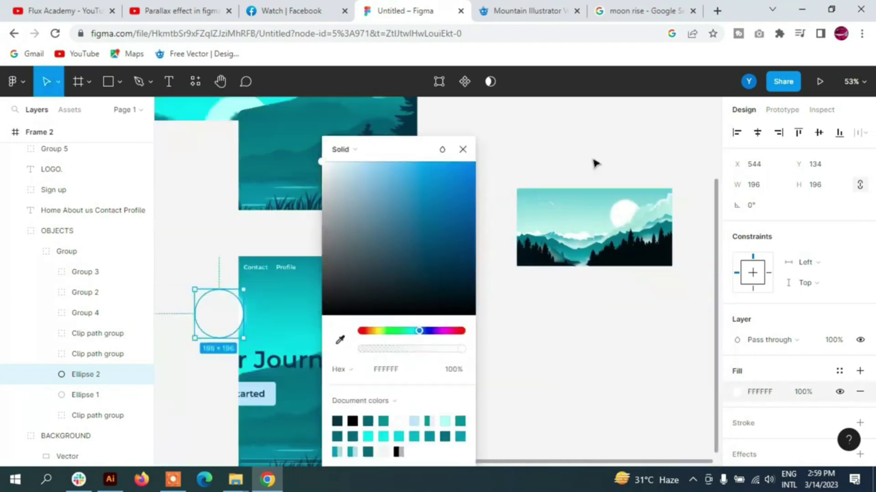
scroll(661, 178, down, 2)
scroll(489, 226, up, 1)
click(424, 221)
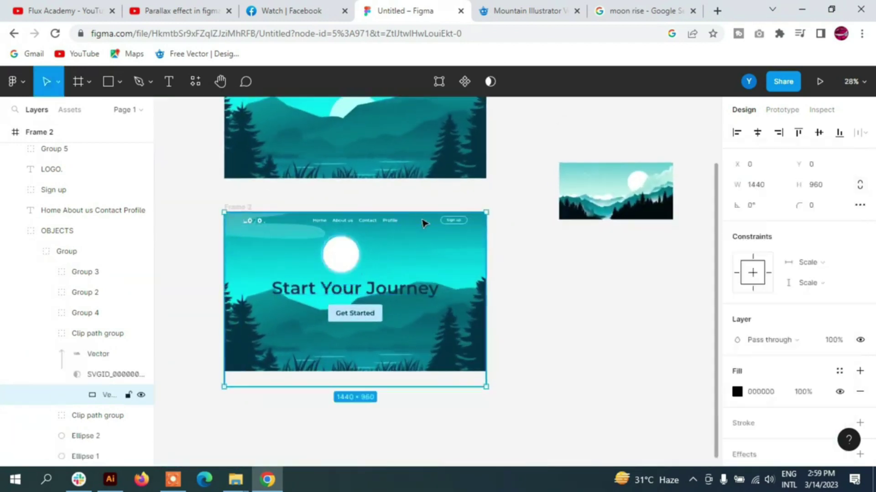
click(736, 392)
click(585, 346)
click(491, 188)
click(585, 346)
click(237, 260)
drag(237, 261, 248, 293)
click(644, 197)
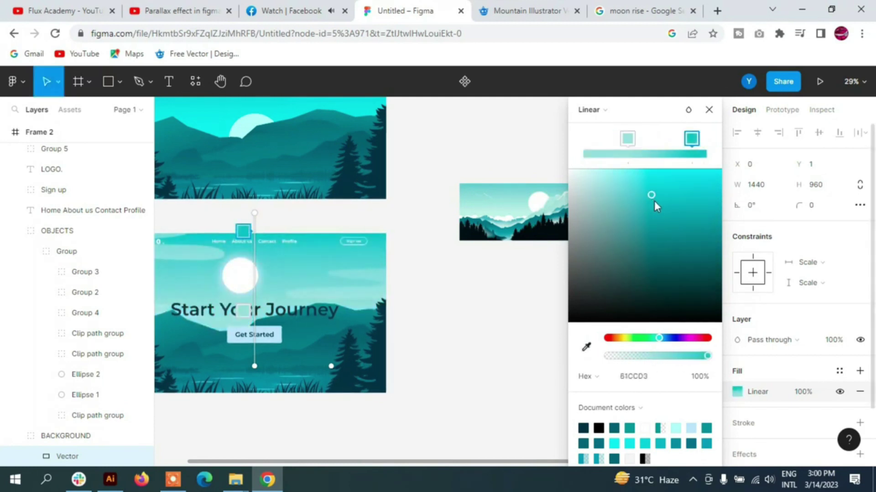
click(708, 109)
Set both gradient stops of a Group 3 mountain vector to pale mint E7F6F1.
scroll(501, 273, right, 3)
ctrl+click(274, 361)
click(736, 392)
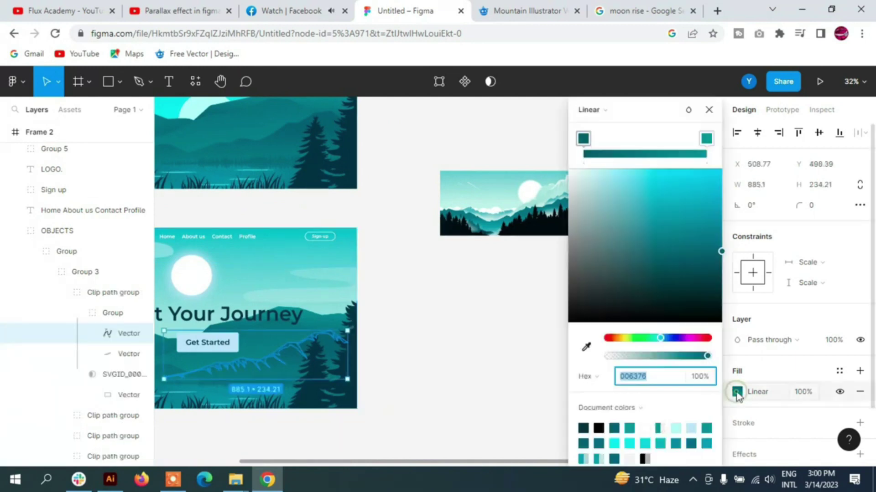
click(586, 347)
click(570, 176)
scroll(319, 319, up, 3)
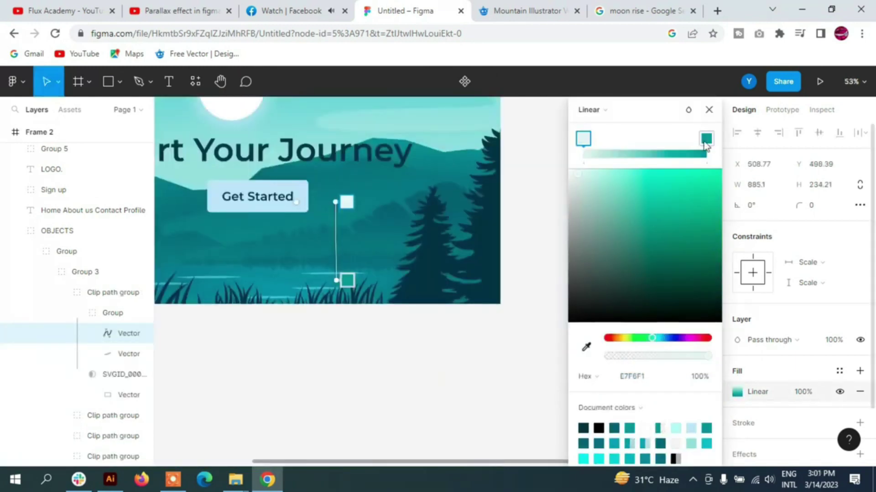
click(705, 138)
click(586, 347)
click(461, 221)
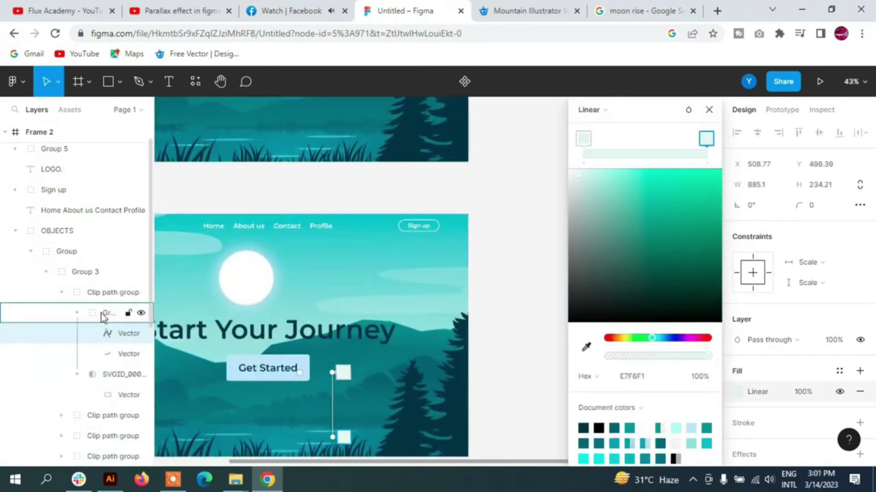
Try showing the white mountain strokes group, then undo to keep it hidden.
click(104, 314)
key(Return)
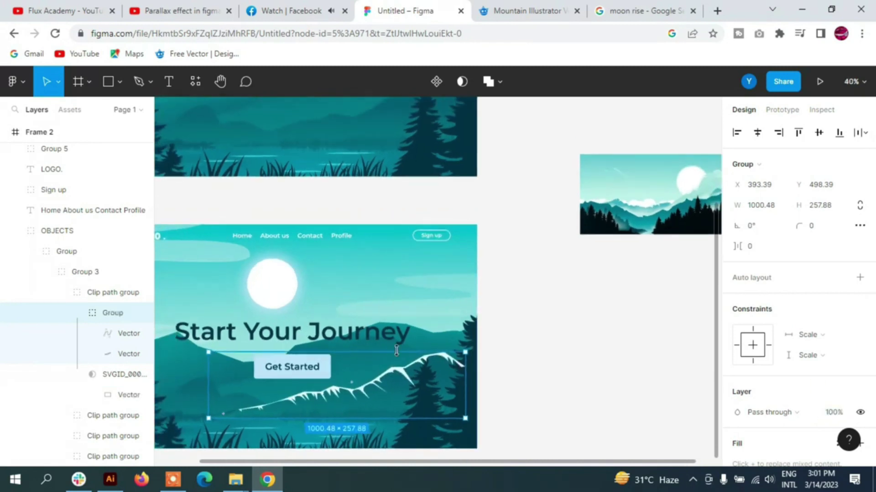
scroll(407, 347, down, 5)
scroll(347, 346, up, 3)
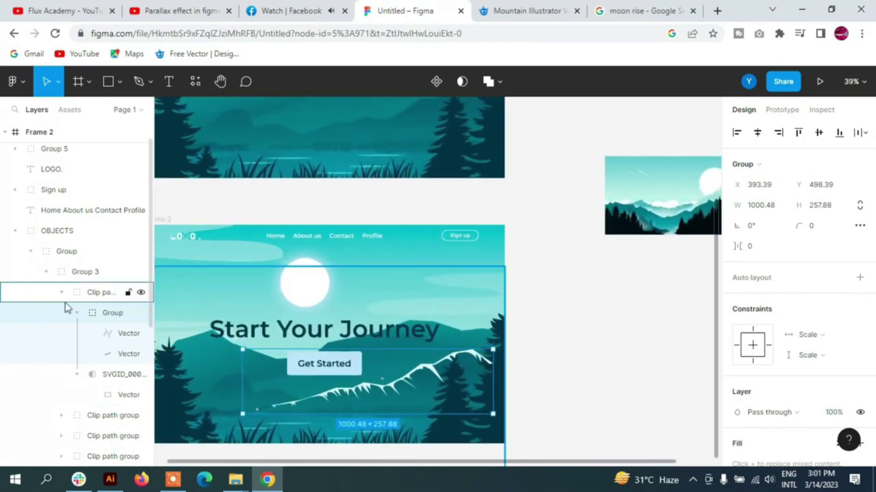
scroll(387, 292, down, 1)
key(ctrl+z)
key(ctrl+z)
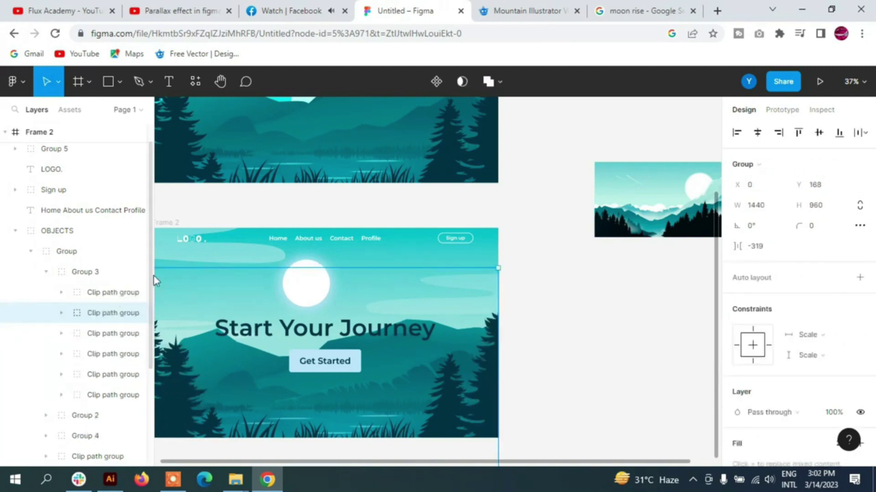
Toggle Group 4's visibility to identify its mountains and re-show its hidden clip path groups.
click(140, 375)
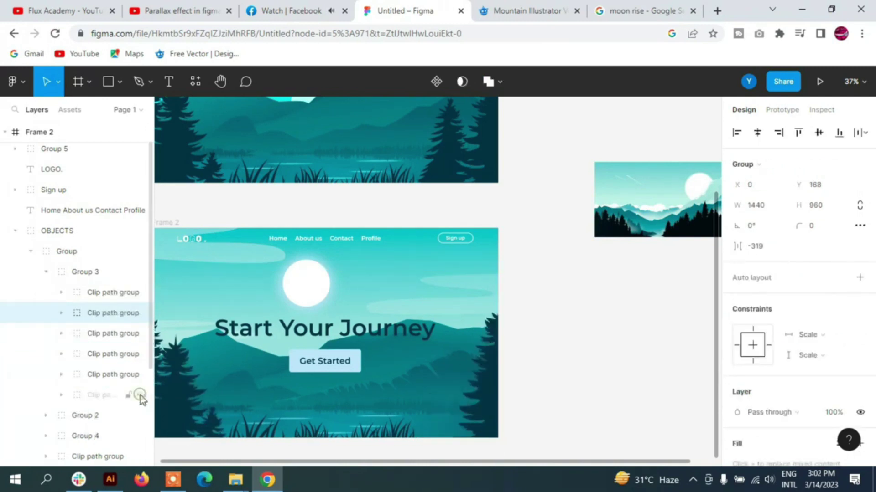
click(45, 272)
click(140, 313)
click(46, 313)
click(114, 337)
click(140, 335)
scroll(132, 372, down, 1)
scroll(141, 346, down, 2)
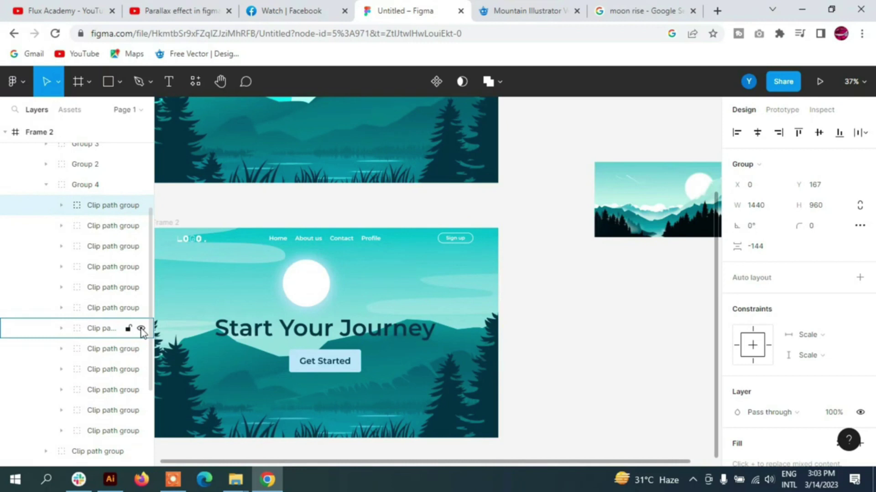
click(141, 393)
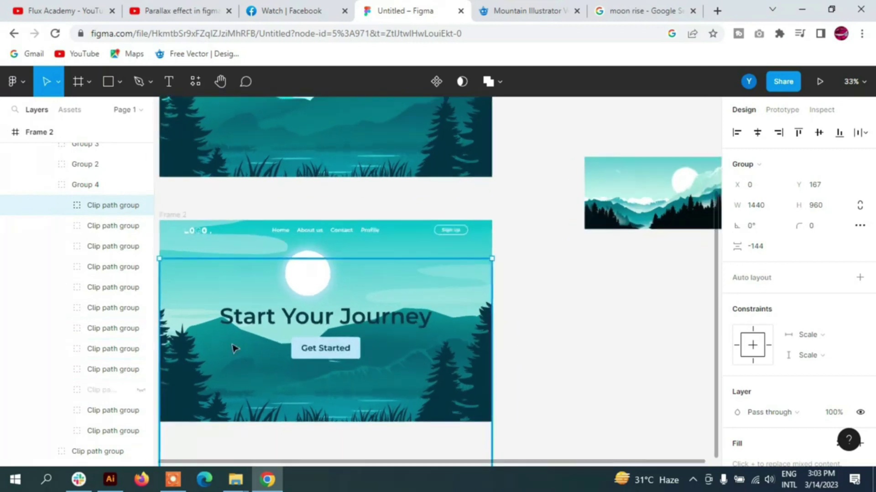
click(61, 390)
Lighten two mountain vector gradients to pale C0E4E4 and soft aqua 9CDECE.
click(109, 411)
click(737, 393)
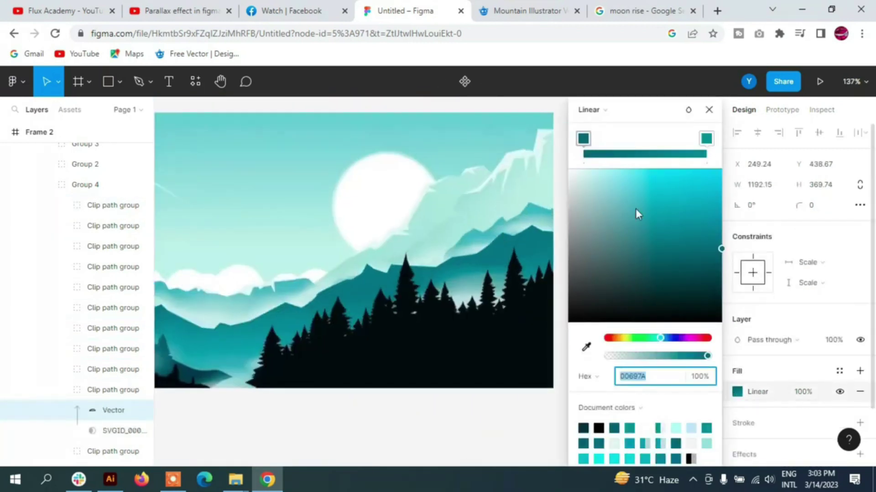
drag(636, 209, 592, 184)
ctrl+scroll(312, 337, up, 3)
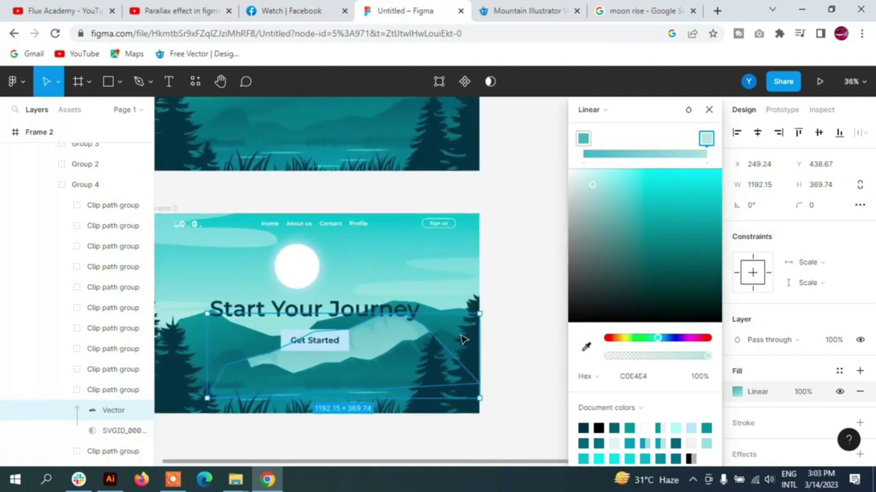
click(61, 390)
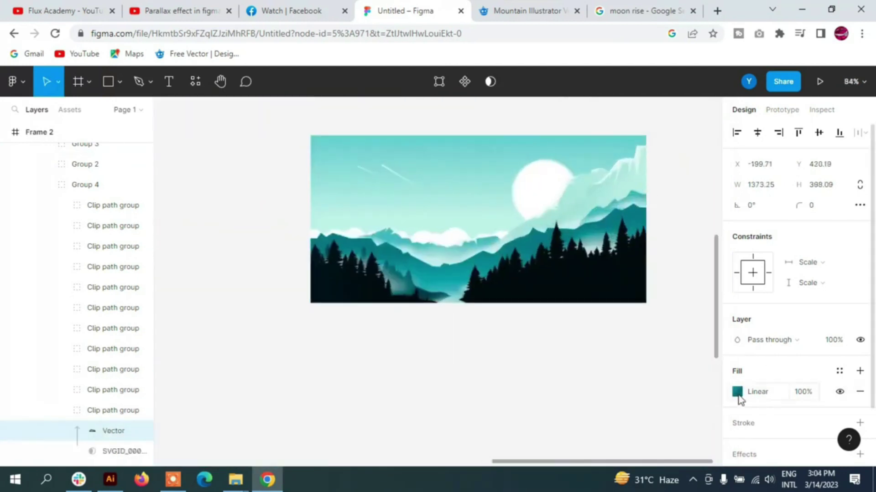
click(737, 392)
ctrl+scroll(523, 329, up, 2)
mouse_move(675, 187)
mouse_down()
mouse_move(605, 189)
mouse_move(598, 182)
mouse_up()
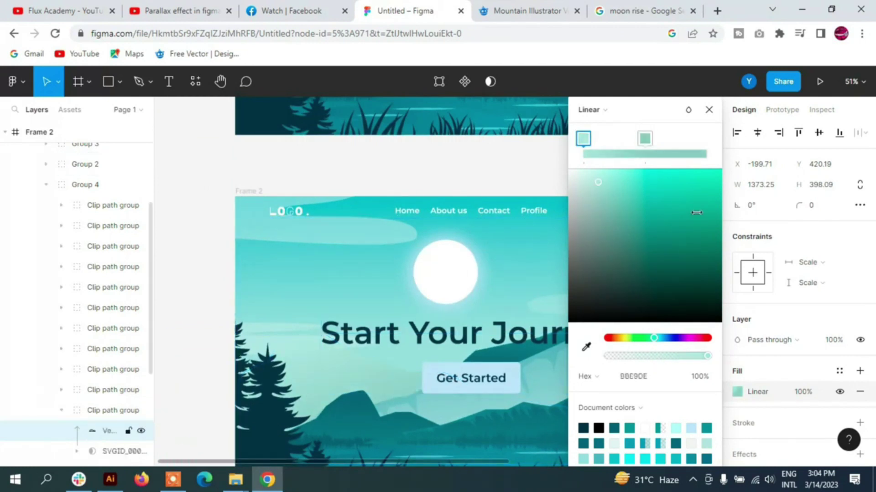
scroll(211, 264, down, 5)
click(205, 274)
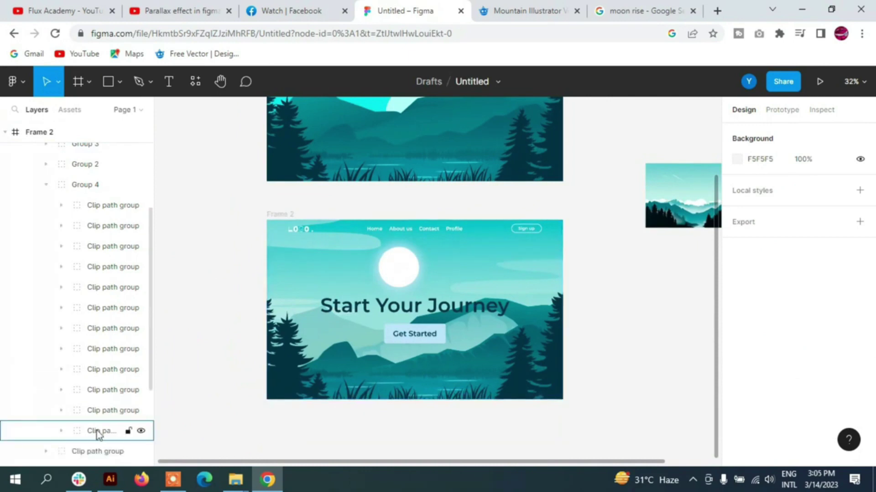
Reverse the next mountain vector's gradient to run dark to light with a lighter teal stop.
click(97, 434)
click(737, 392)
click(588, 109)
click(706, 138)
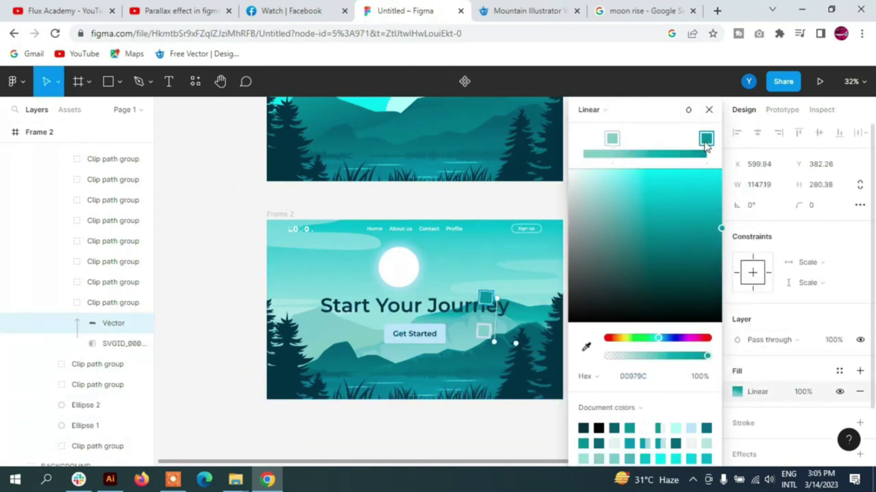
drag(612, 138, 680, 138)
drag(706, 138, 632, 138)
click(667, 221)
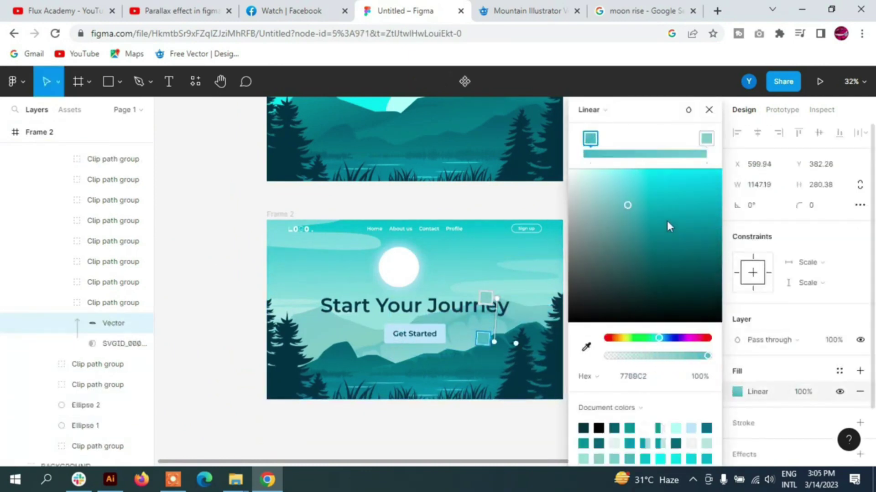
click(234, 277)
scroll(636, 362, down, 3)
click(635, 362)
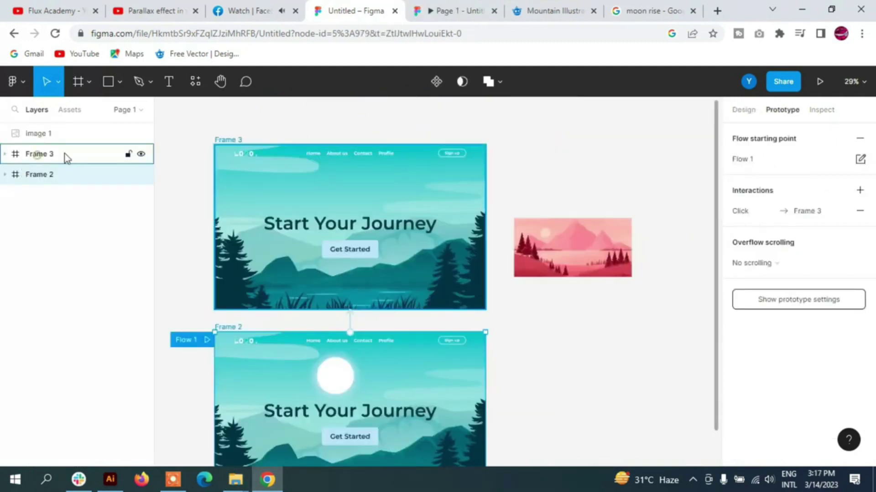
Expand Frame 3's layers and inspect the fills of its two moon circles.
click(64, 153)
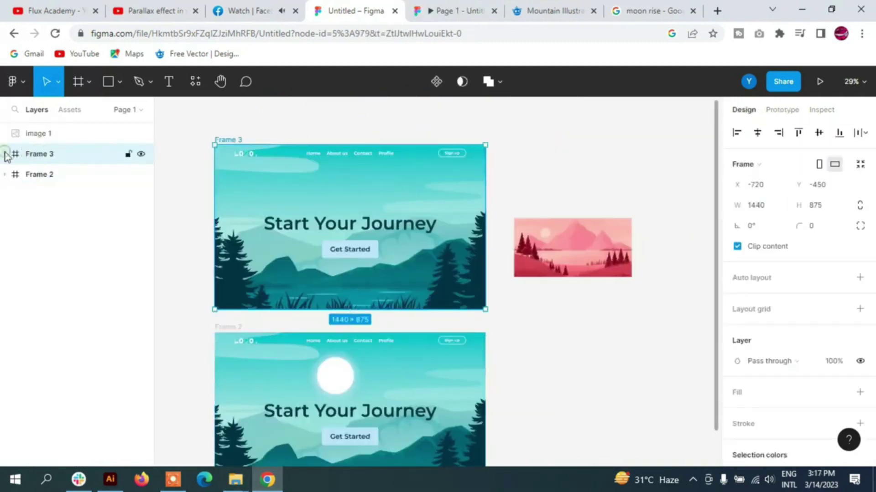
click(4, 152)
click(81, 354)
click(736, 391)
click(85, 374)
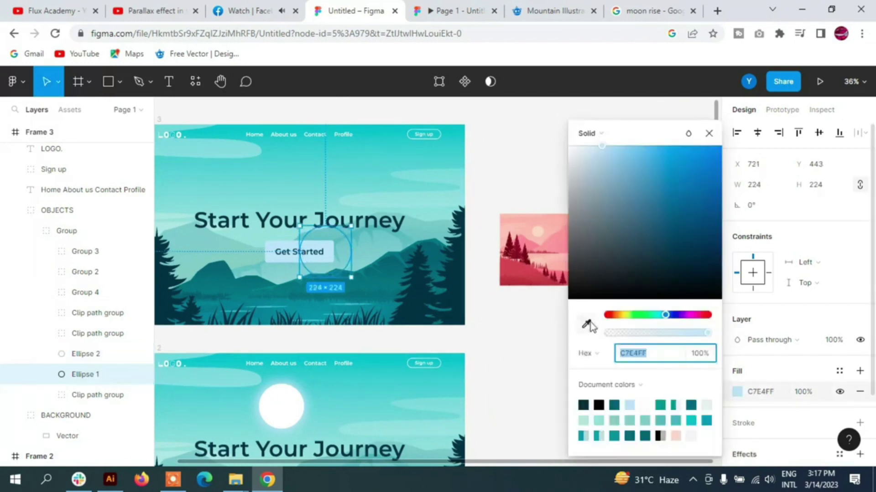
key(Escape)
Recolour Frame 3's sky gradient with sunset pink FFBCB3 sampled from the reference image.
click(25, 437)
click(737, 391)
key(i)
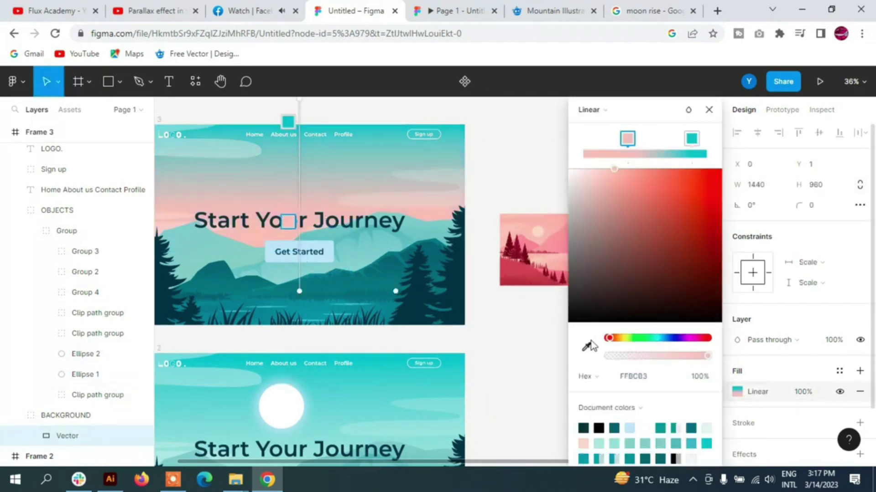
click(554, 213)
key(Escape)
Tint a Group 4 mountain vector's gradient with pink sampled from the sunset image.
click(56, 394)
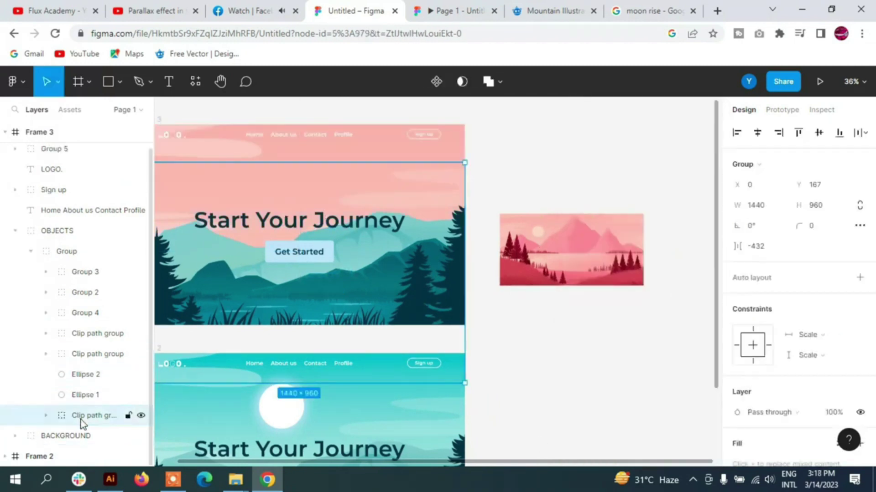
click(91, 353)
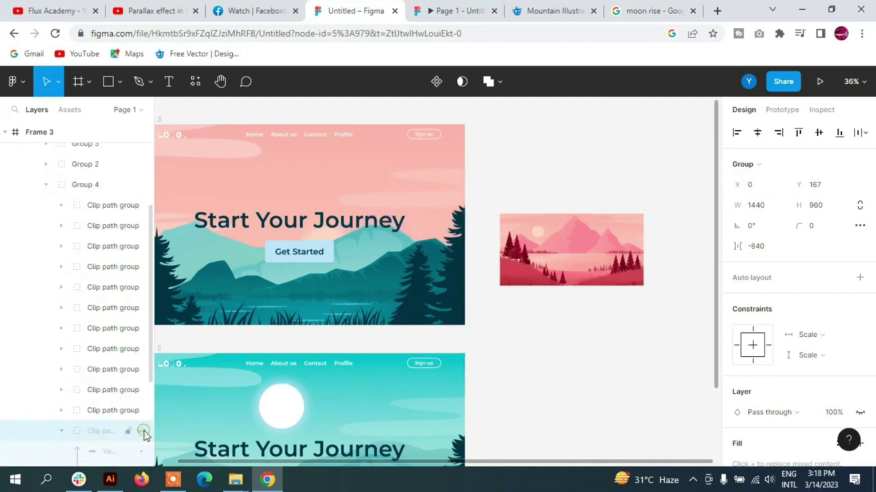
click(113, 451)
click(737, 391)
click(586, 346)
click(538, 237)
click(709, 110)
scroll(524, 317, down, 1)
Sample a reference-image pink into another teal-gradient mountain layer.
click(137, 411)
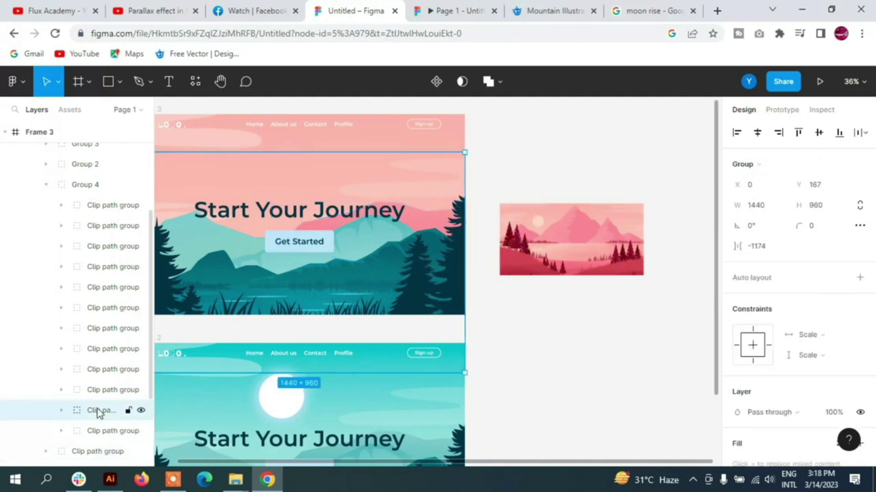
click(61, 410)
click(113, 431)
click(736, 391)
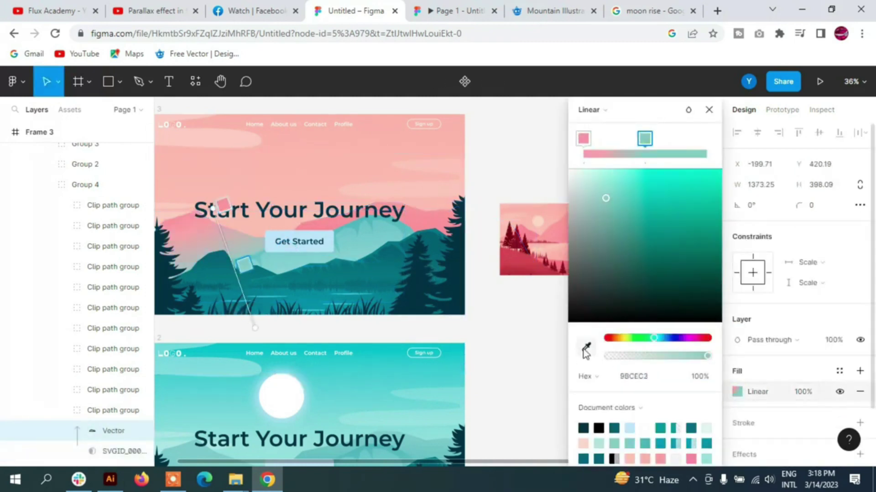
click(137, 410)
click(736, 391)
click(586, 346)
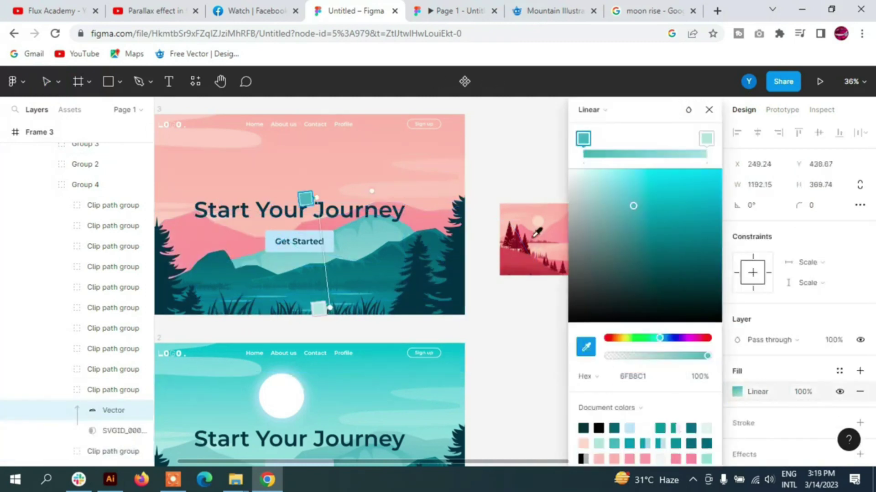
click(199, 221)
Give the clip group's mountain vector a pink E26A7C gradient stop sampled from the reference.
right_click(538, 231)
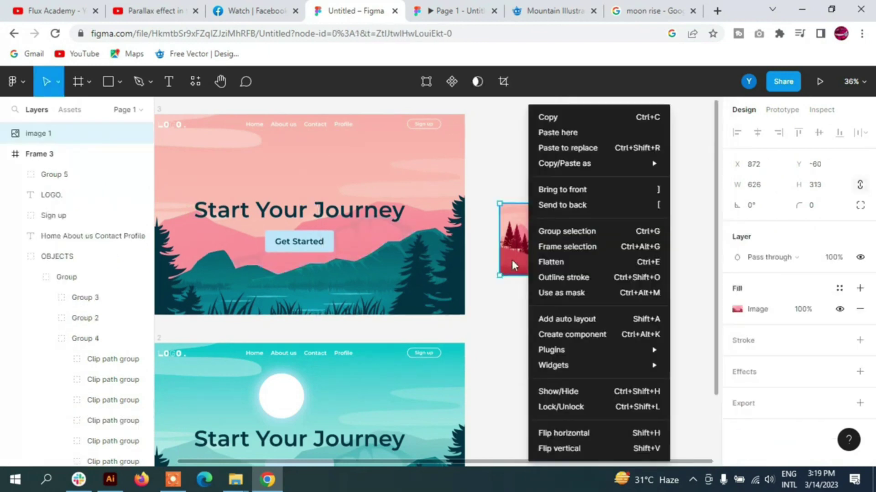
key(Escape)
click(76, 358)
click(736, 391)
click(655, 196)
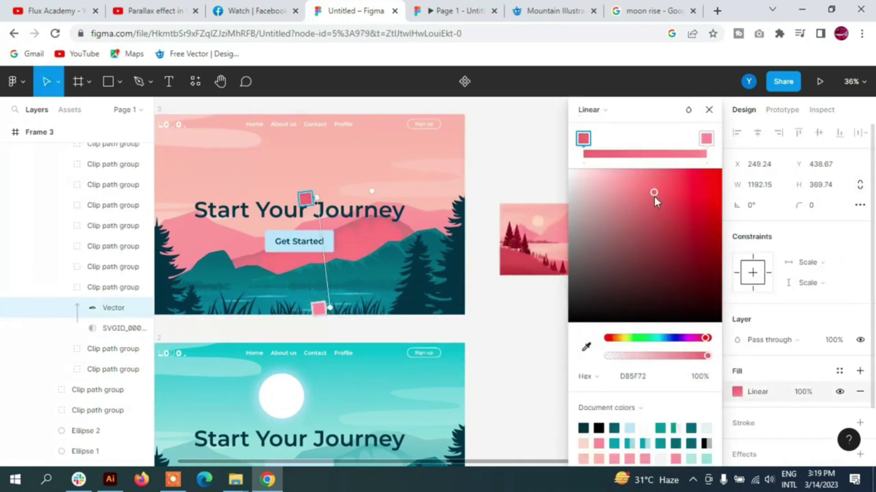
click(709, 109)
Open the 1440×960 clip group vector's gradient and reveal the reference thumbnail beside it.
click(139, 287)
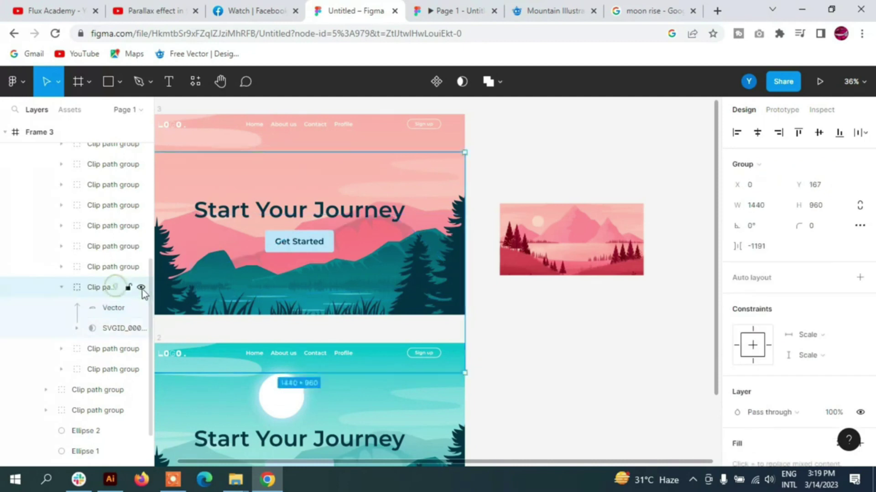
key(Return)
click(736, 391)
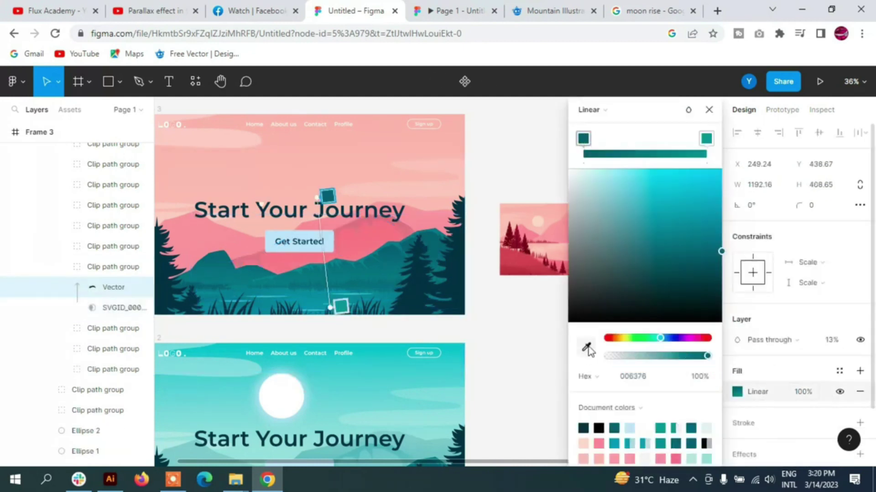
right_click(527, 251)
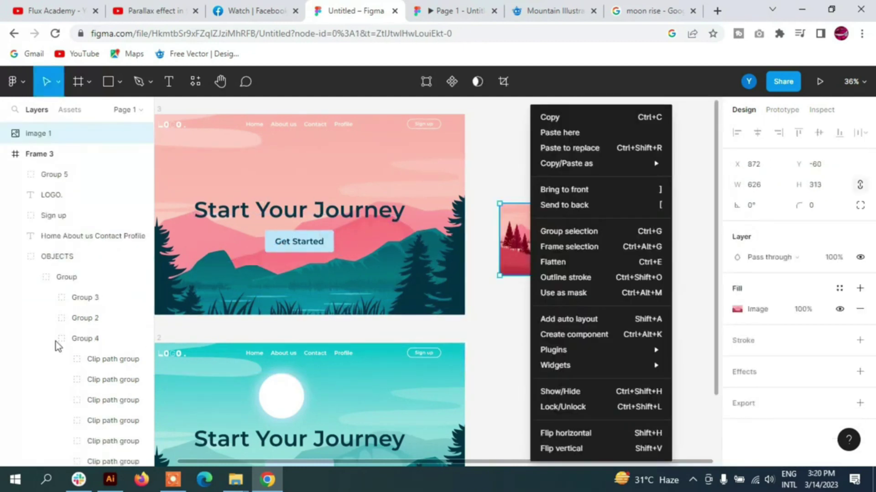
key(Escape)
click(106, 292)
click(736, 391)
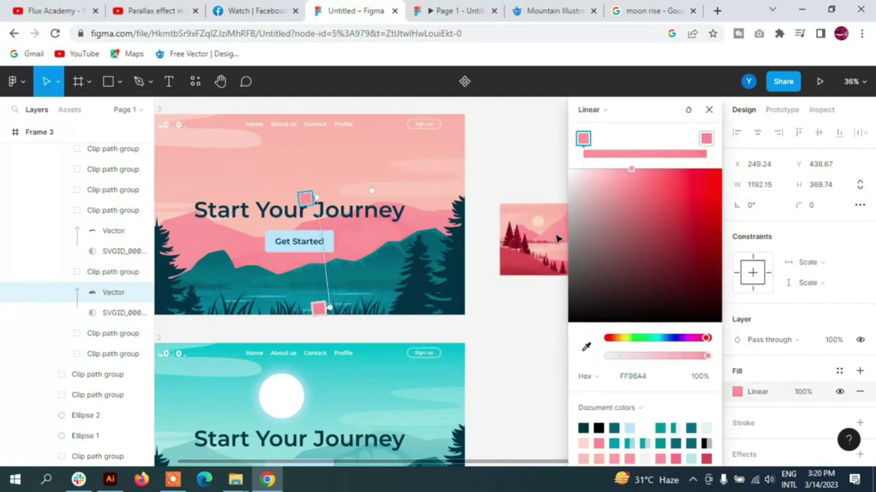
drag(629, 110, 743, 109)
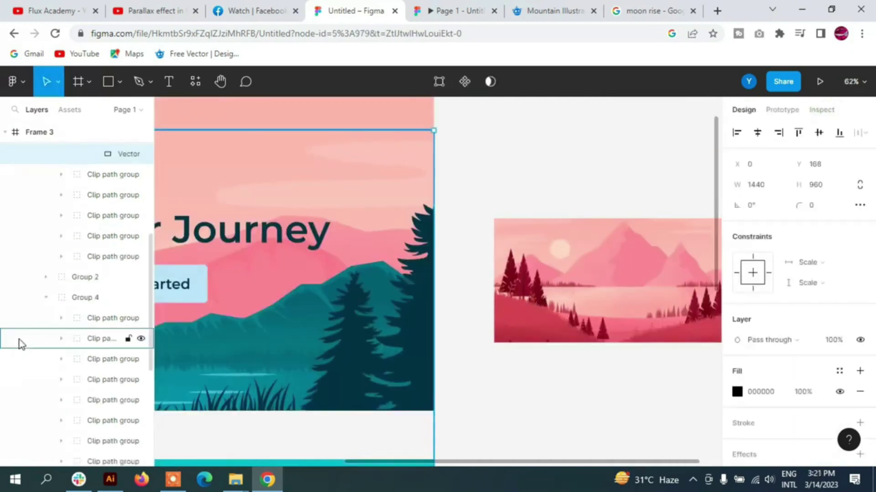
scroll(20, 344, up, 5)
key(shift+1)
Select Group 2 and start sampling a new colour for its dark teal 043246 fill.
click(85, 318)
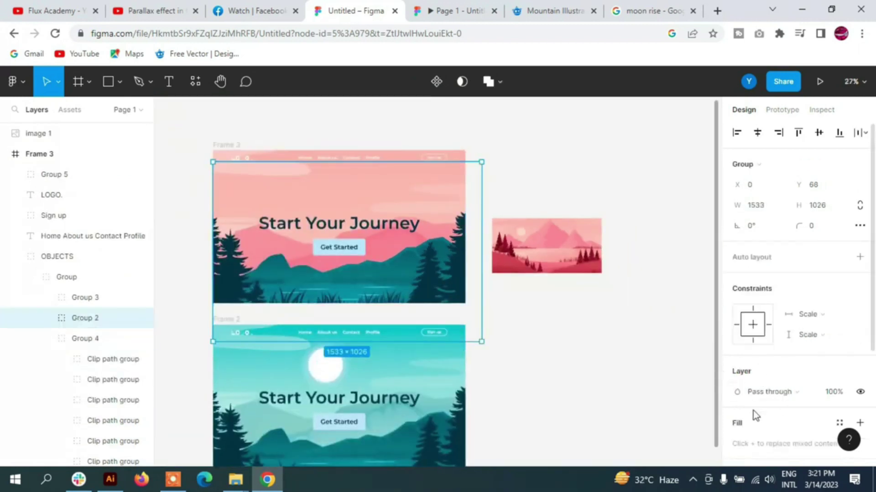
scroll(754, 415, down, 3)
click(737, 399)
click(585, 324)
scroll(486, 248, up, 5)
scroll(486, 248, up, 3)
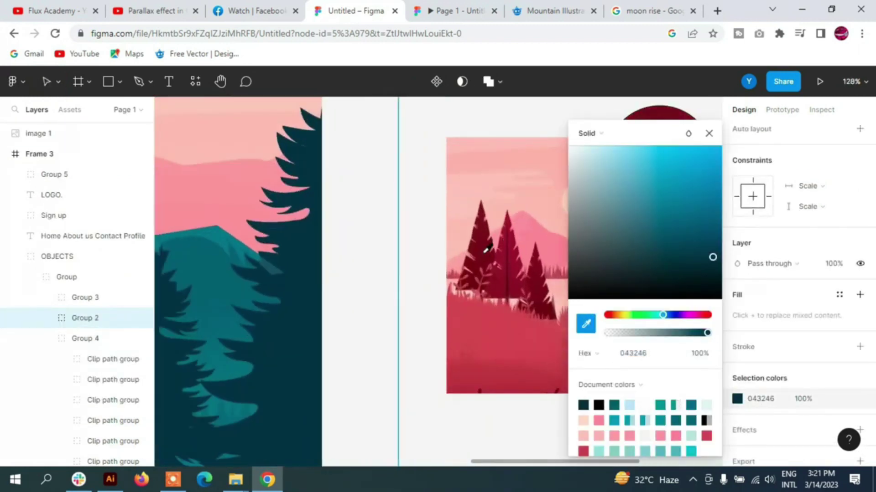
click(485, 249)
scroll(486, 248, down, 8)
click(73, 339)
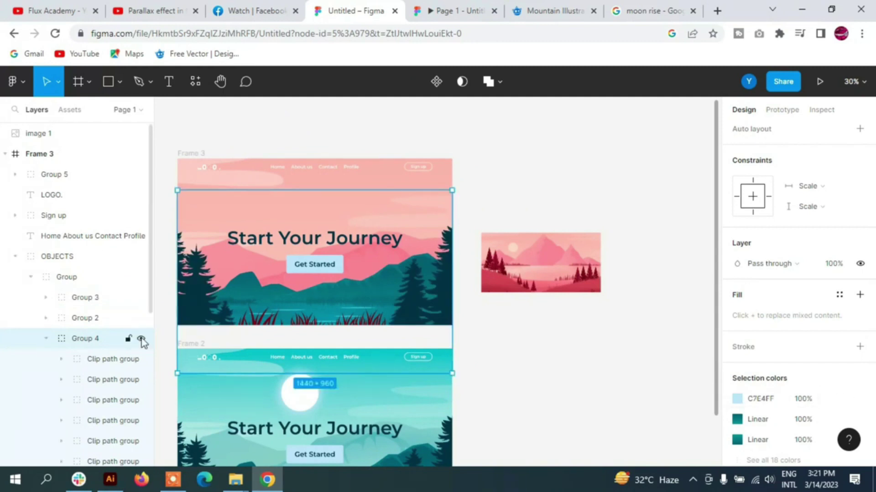
Eyedropper the Group 3 trees to dark red 66151D, then deeper red 77172B.
click(137, 297)
click(737, 399)
click(586, 324)
click(492, 262)
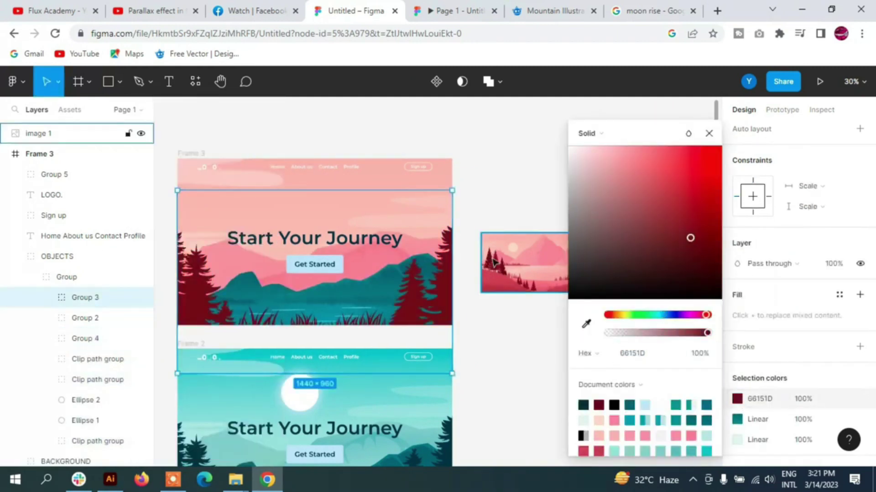
key(i)
scroll(492, 262, up, 3)
click(502, 286)
scroll(452, 385, down, 4)
scroll(365, 355, down, 2)
scroll(305, 323, up, 5)
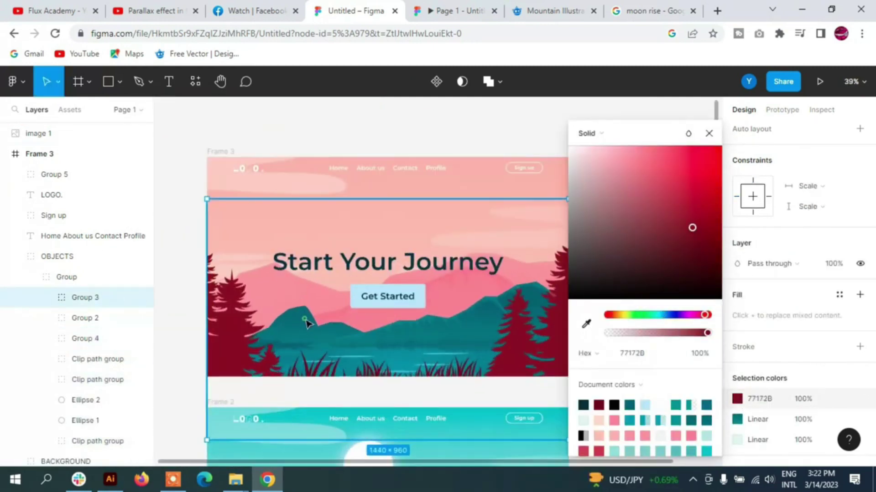
Hide the Group 3 trees and Group 2 grass layers.
right_click(30, 277)
key(Escape)
click(141, 297)
click(141, 317)
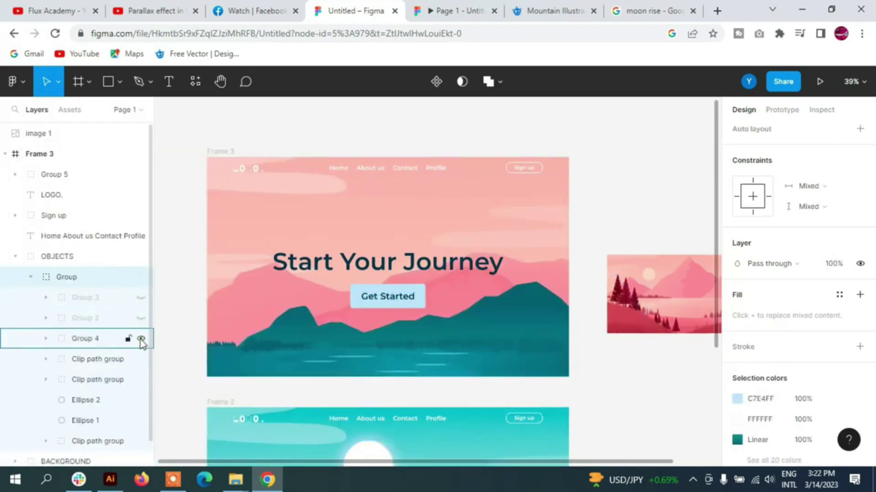
Sample crimson B84153 from the thumbnail into Group 4's teal linear gradient.
click(48, 338)
click(85, 274)
click(737, 419)
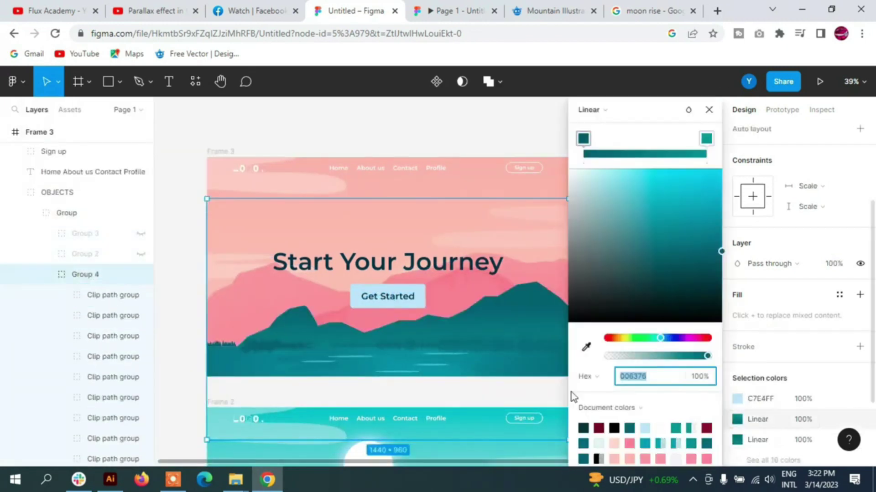
key(i)
scroll(299, 362, down, 2)
click(484, 333)
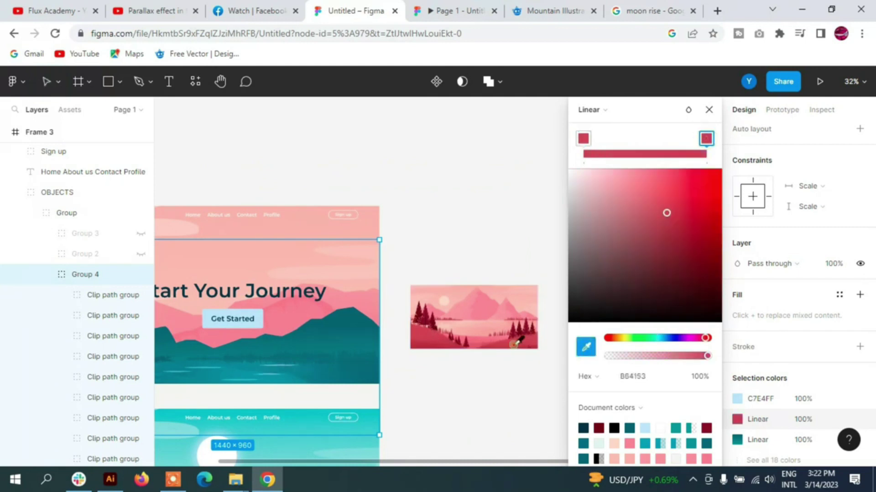
click(497, 315)
scroll(497, 315, down, 2)
Set Group 4's left gradient stop to crimson and its right stop to red BA4557.
click(84, 338)
scroll(782, 385, down, 4)
click(736, 356)
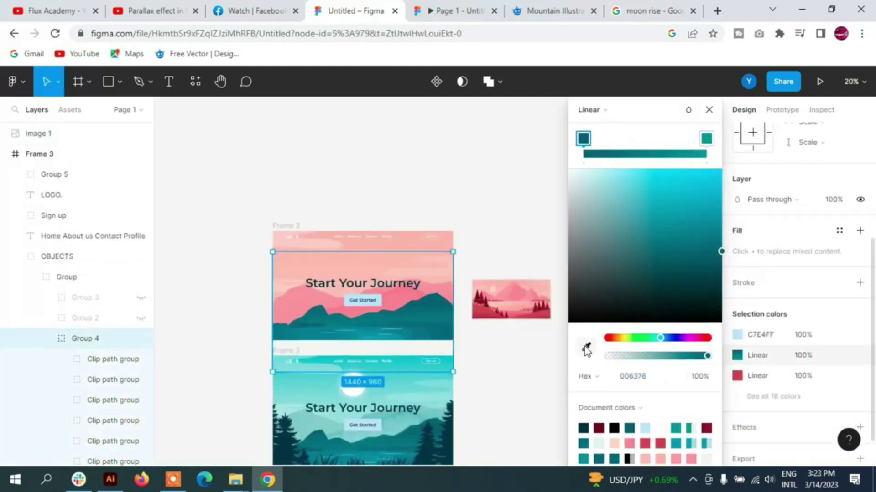
click(586, 350)
click(501, 312)
click(706, 139)
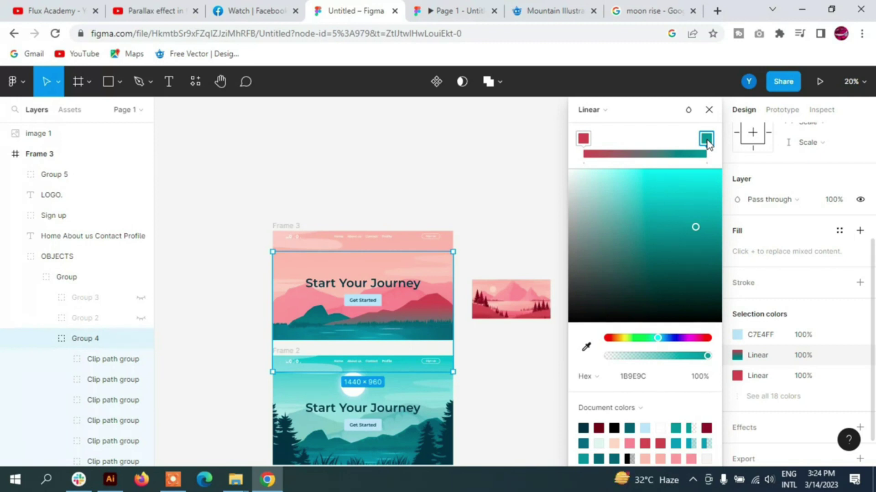
key(i)
click(537, 317)
Sample another reference colour and select the clip path groups inside Group 4.
click(737, 356)
click(586, 324)
right_click(511, 298)
key(Escape)
right_click(110, 365)
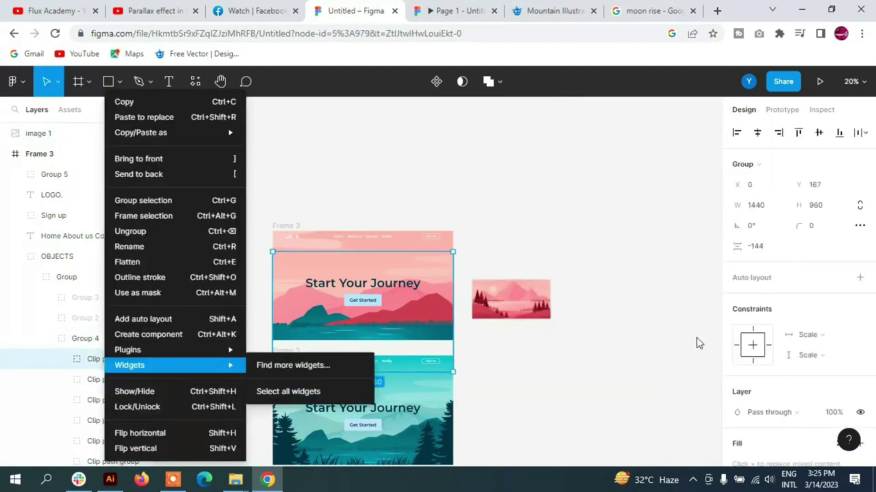
key(Escape)
click(737, 356)
key(Escape)
key(Tab)
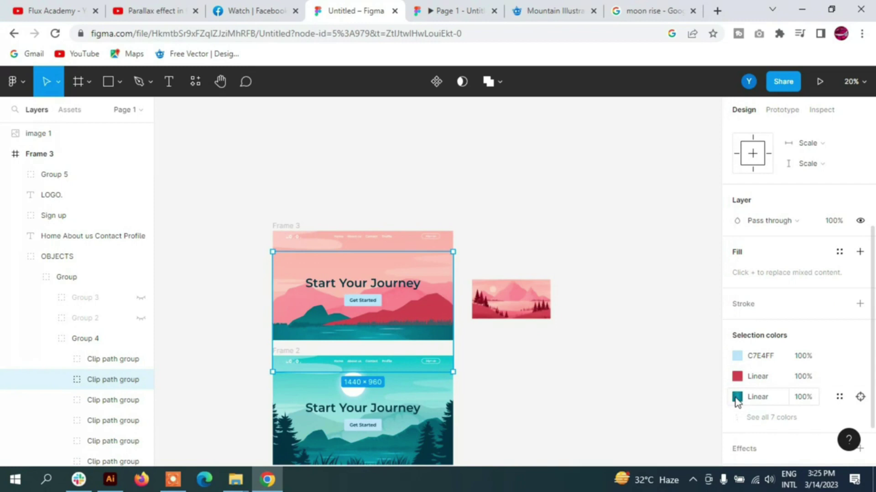
click(64, 362)
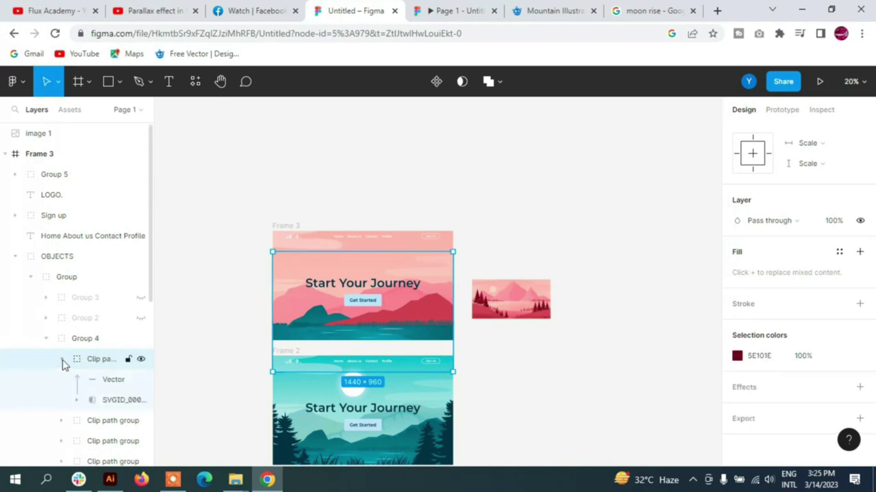
Open the red and teal linear gradients of Group 4's lower clip path groups.
click(103, 381)
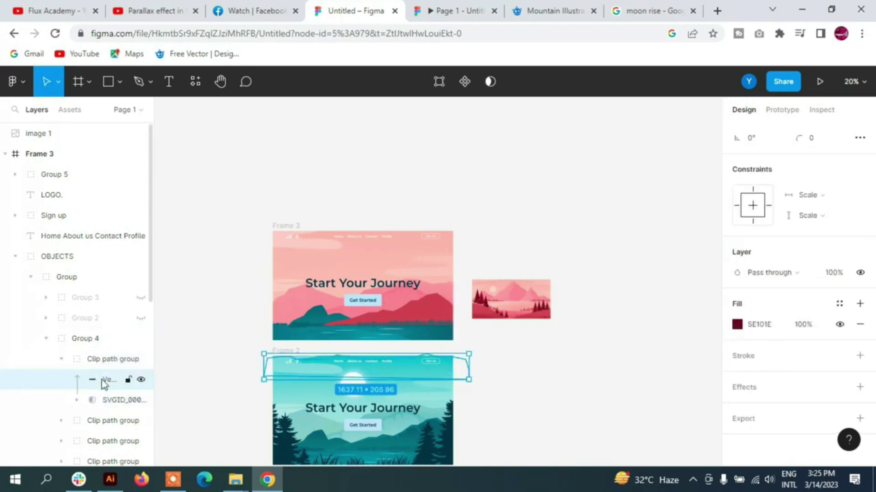
click(62, 359)
click(56, 383)
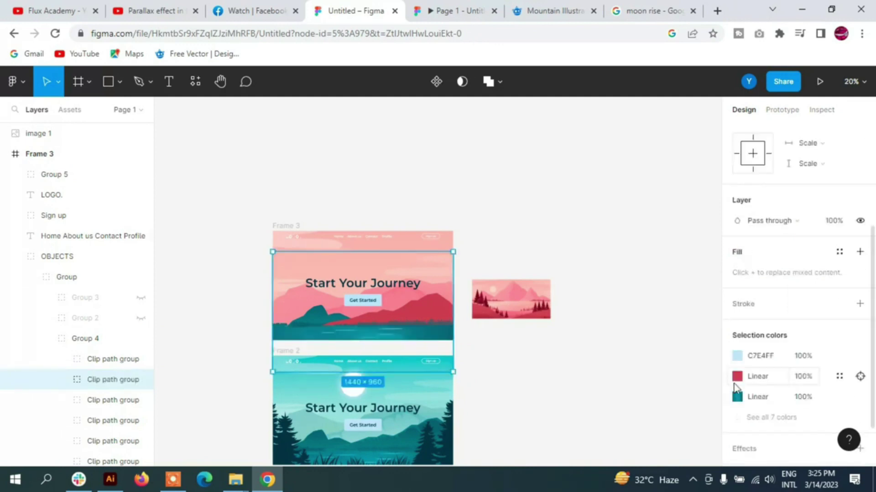
click(737, 376)
click(737, 396)
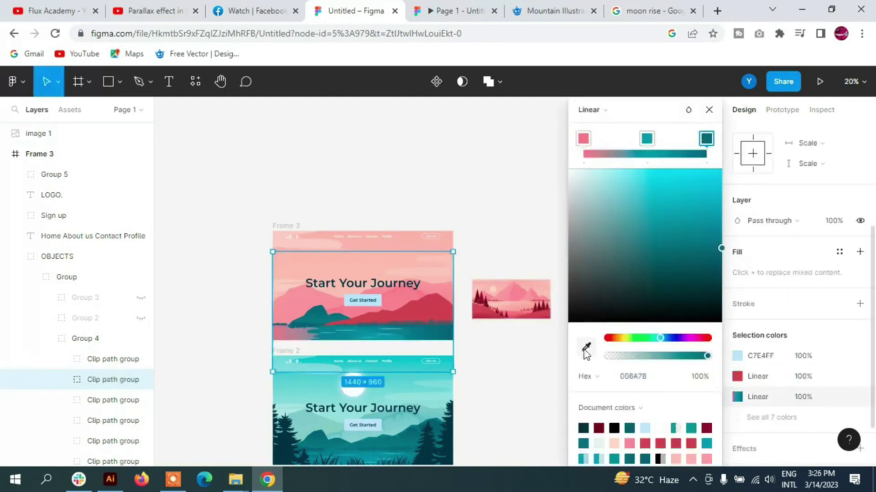
key(Escape)
click(113, 405)
click(737, 355)
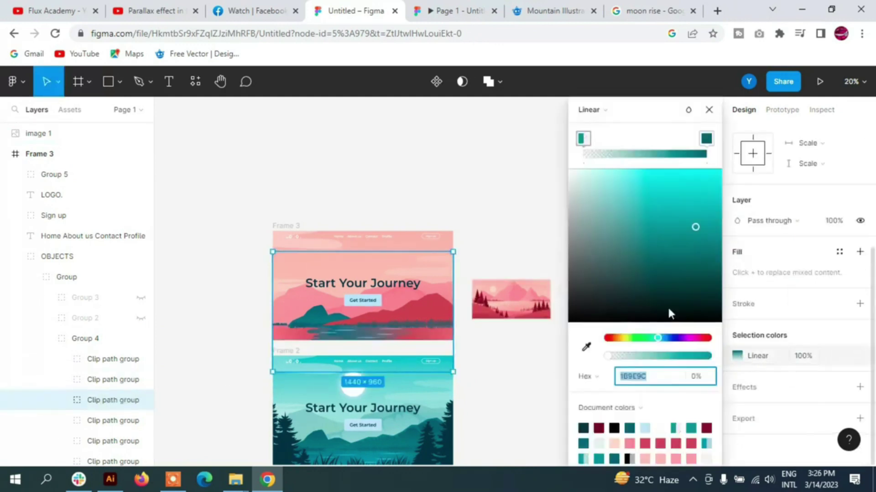
click(511, 299)
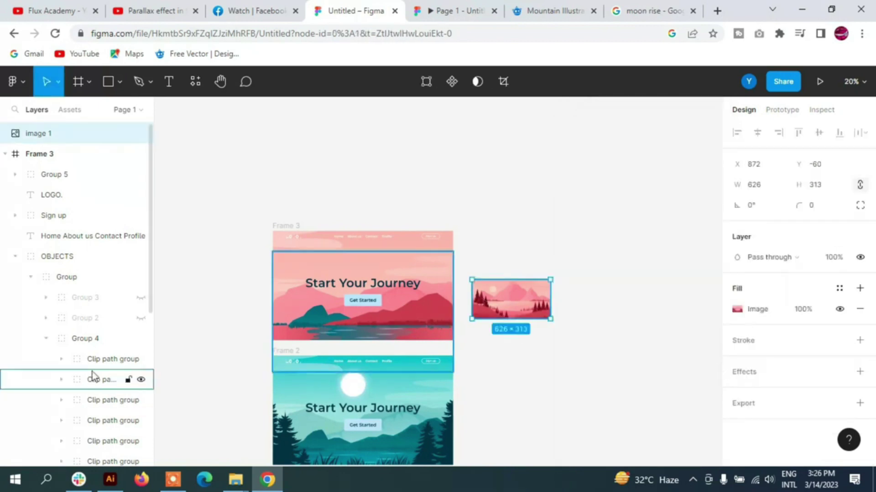
click(108, 401)
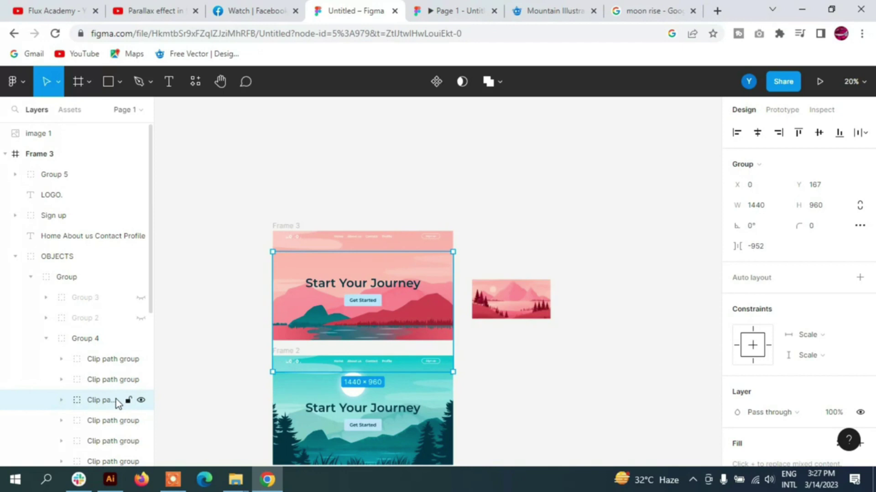
Turn a clip path group's right gradient stop dark red 620D1D.
scroll(128, 379, down, 3)
right_click(137, 375)
click(561, 165)
key(shift+2)
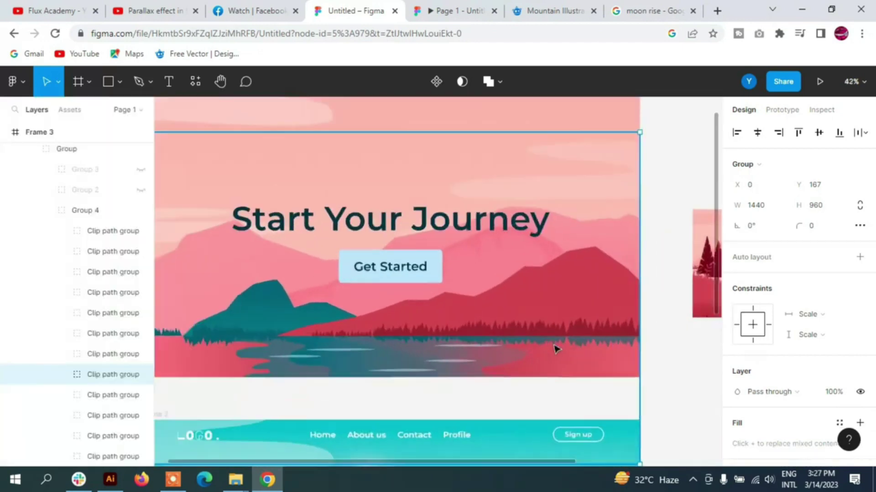
scroll(555, 349, up, 2)
click(114, 333)
scroll(784, 371, down, 4)
click(736, 356)
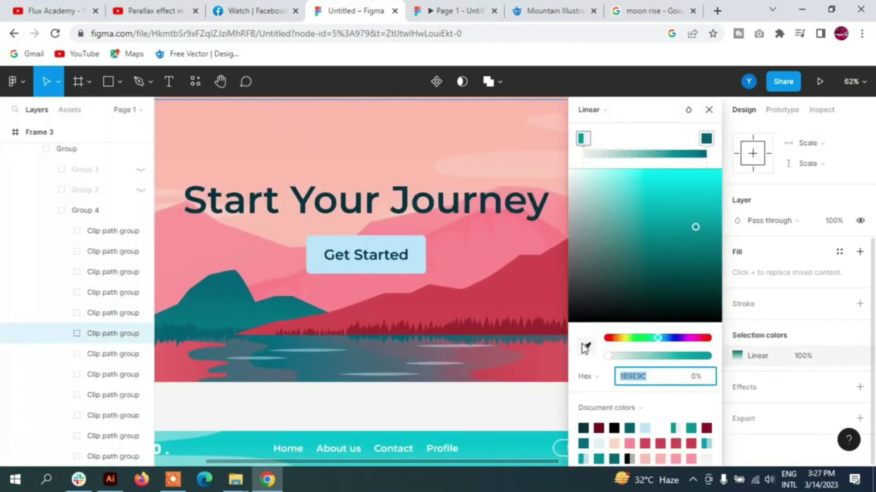
click(706, 139)
Edit the gradient stop colours on the next clip path group.
click(101, 355)
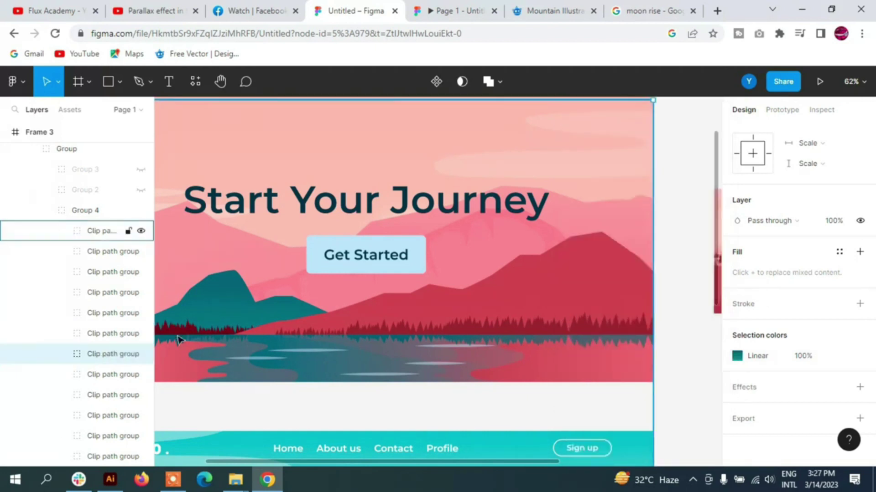
click(179, 340)
click(737, 356)
click(706, 138)
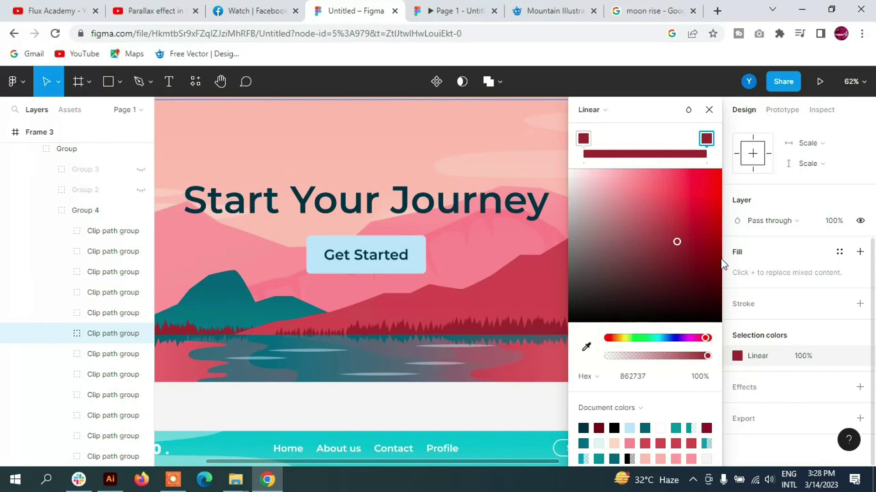
click(446, 415)
Set the lake gradient's left stop to B84456 and another stop to dark red 620D1D.
click(113, 375)
click(737, 399)
click(633, 376)
text(B84456)
key(Return)
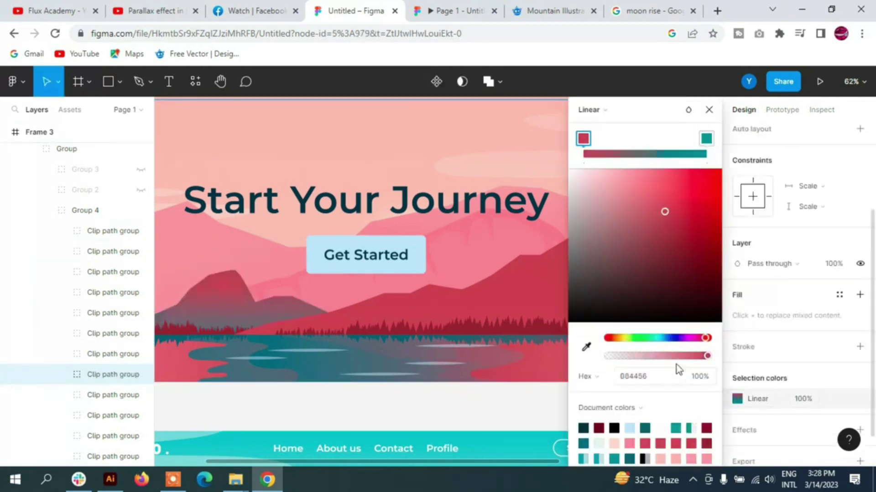
click(520, 308)
click(599, 428)
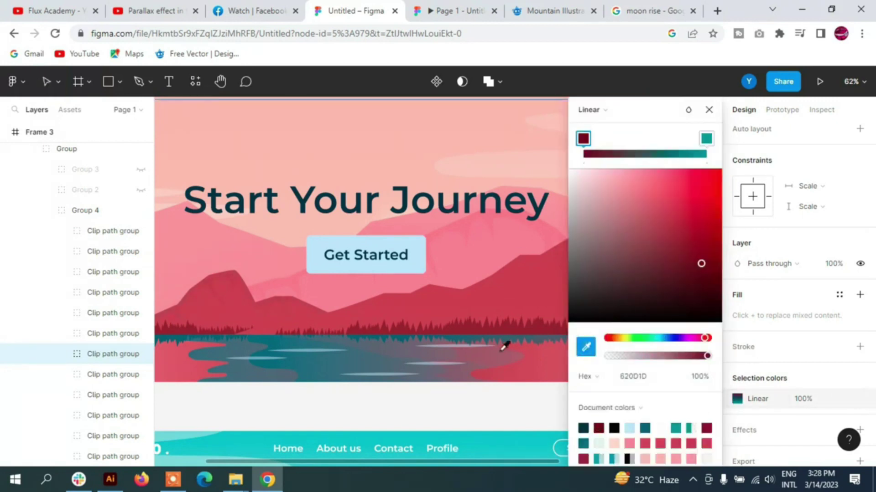
key(Escape)
Deselect everything, then expand Group 4 and select one of the lake's clip path groups.
scroll(394, 346, down, 3)
click(230, 365)
scroll(411, 274, up, 2)
scroll(352, 274, down, 3)
scroll(349, 336, down, 1)
scroll(348, 336, up, 5)
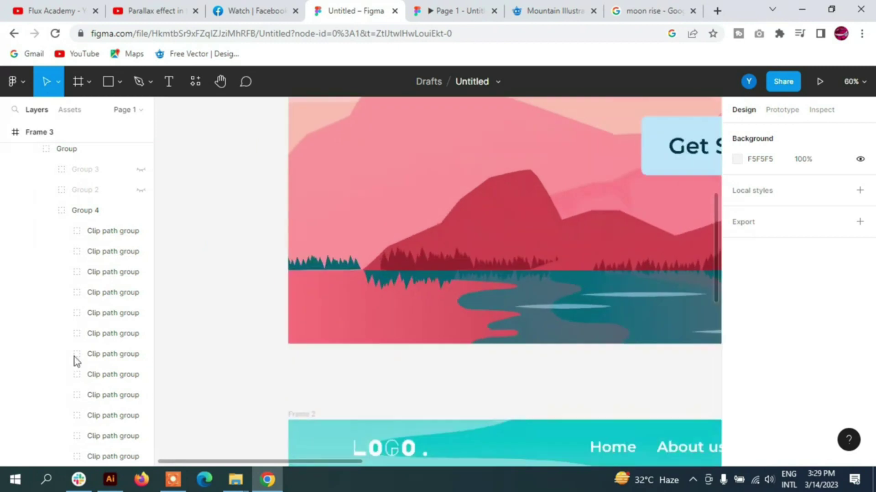
click(77, 358)
scroll(140, 365, down, 3)
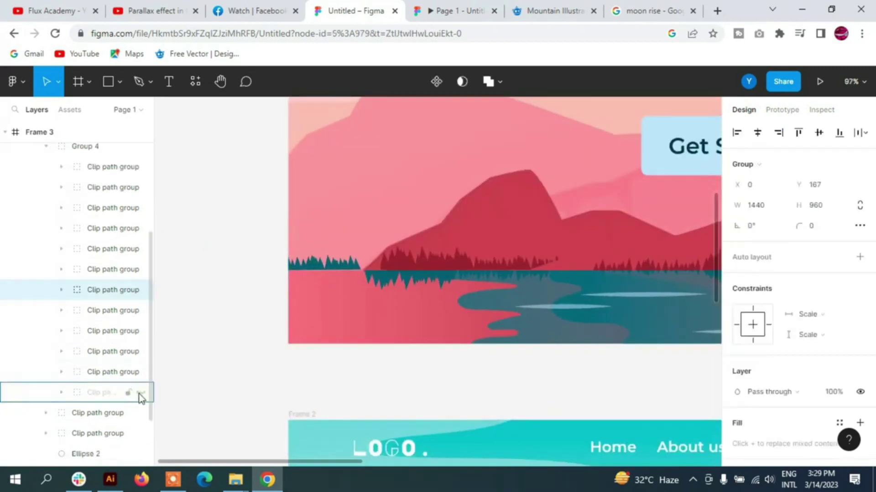
scroll(328, 297, down, 3)
scroll(329, 296, up, 1)
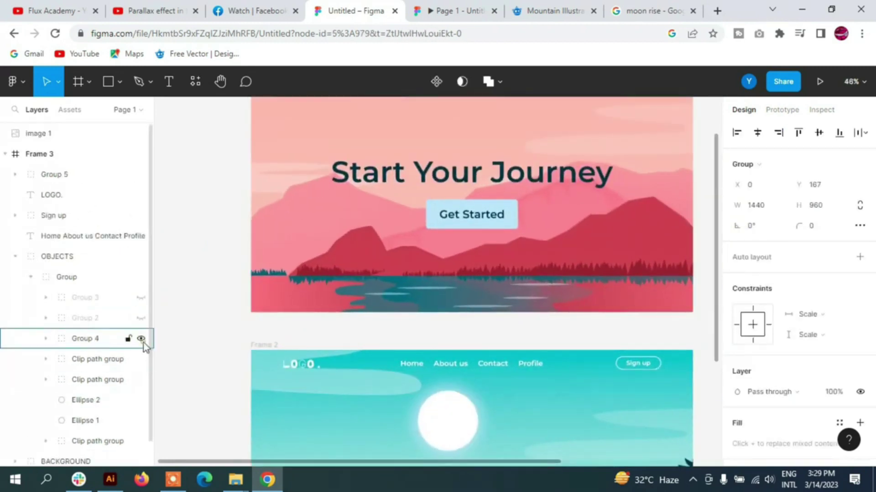
click(46, 339)
click(137, 382)
Replace the clip path groups' teal gradient stops with dark red 771728.
scroll(102, 351, down, 2)
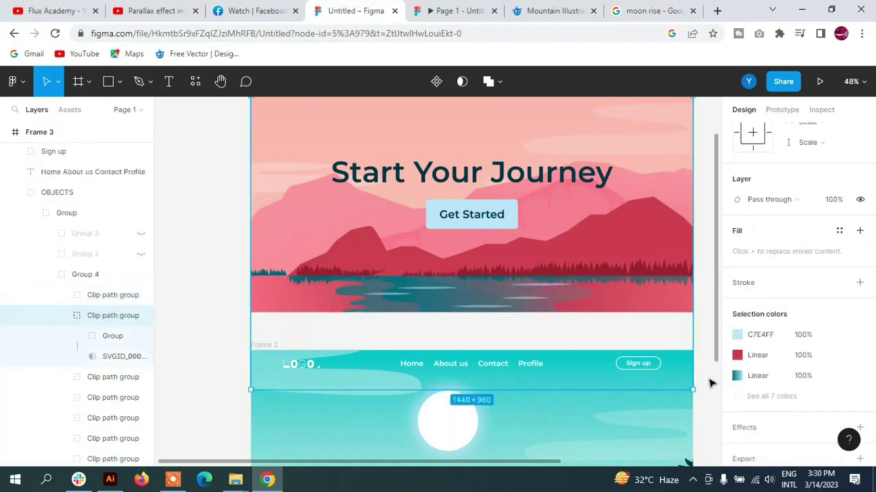
click(737, 375)
click(599, 429)
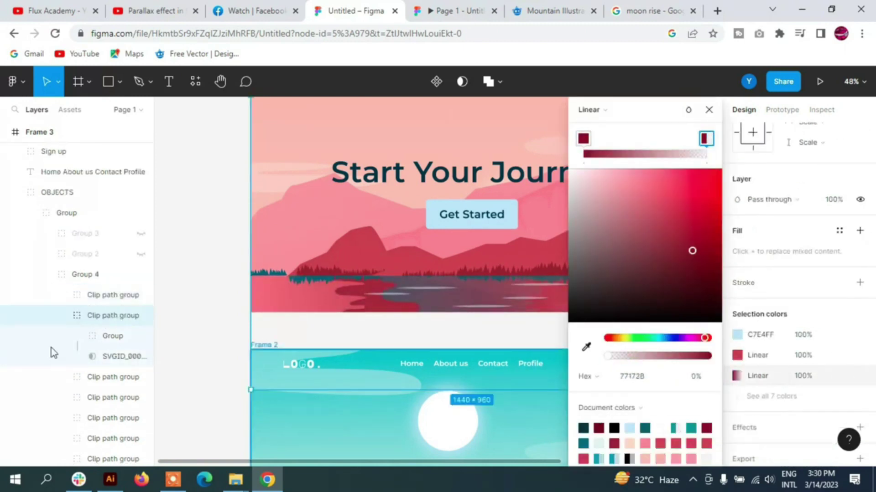
click(110, 295)
click(108, 336)
click(737, 376)
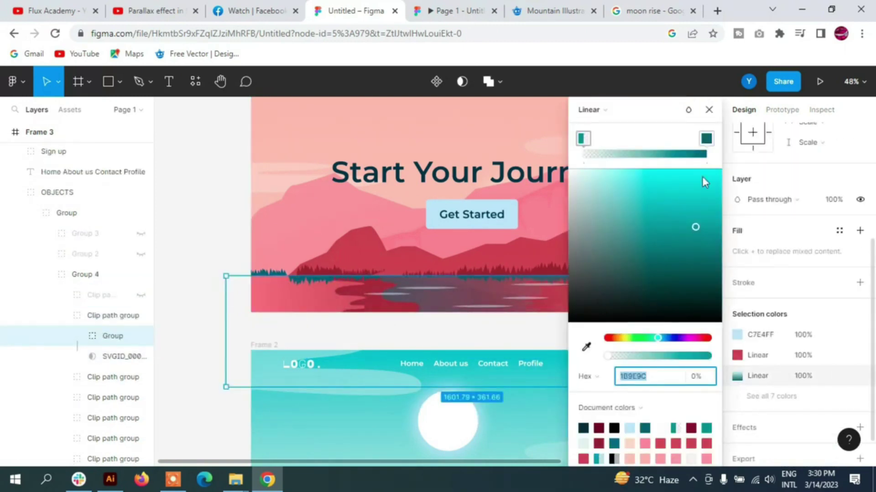
key(ctrl+z)
click(586, 349)
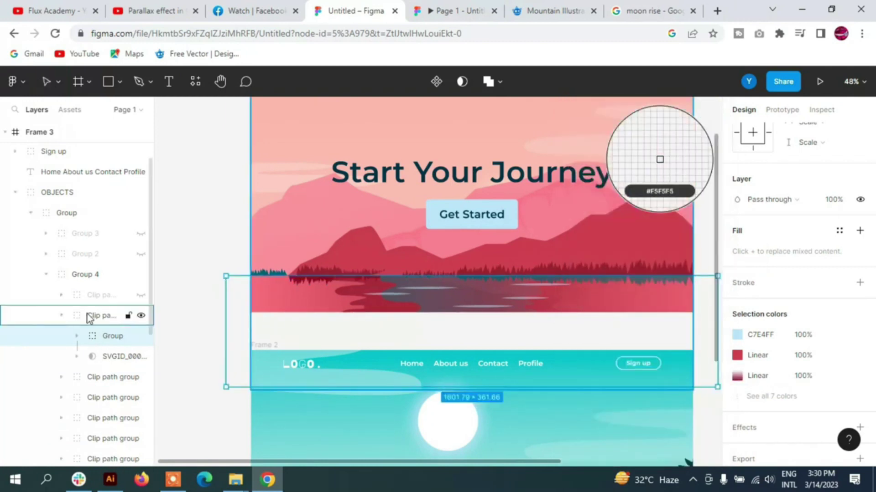
Select the mask layer and the following clip path groups to open their teal gradients.
click(90, 316)
click(109, 357)
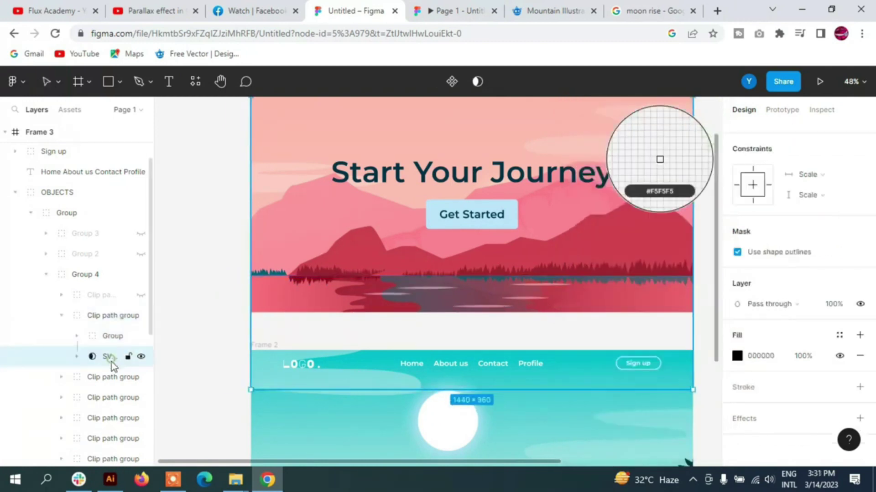
click(110, 377)
click(737, 355)
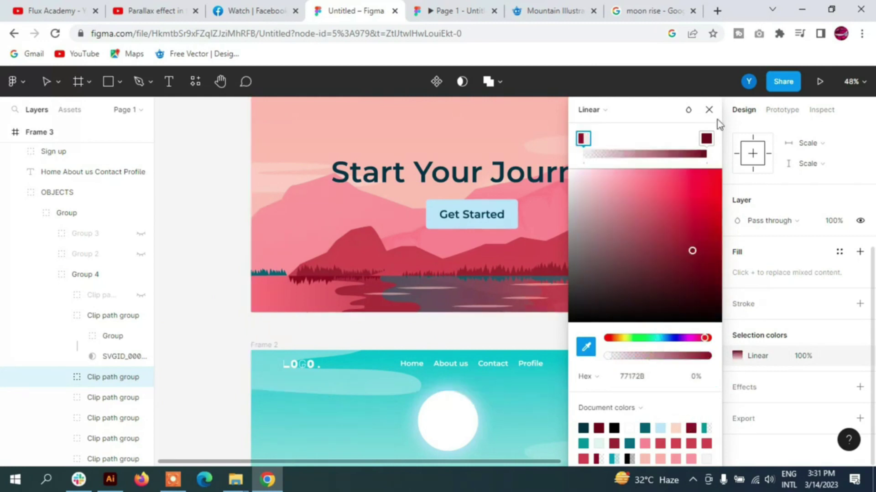
click(110, 419)
click(737, 356)
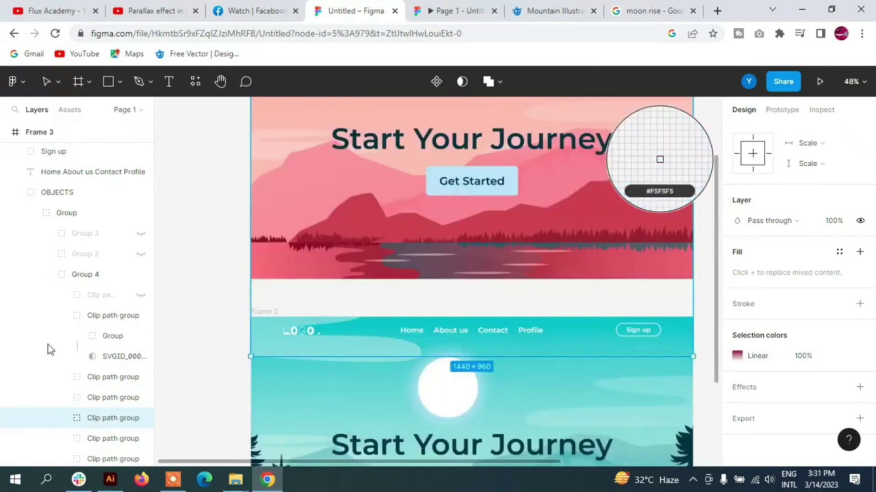
click(95, 439)
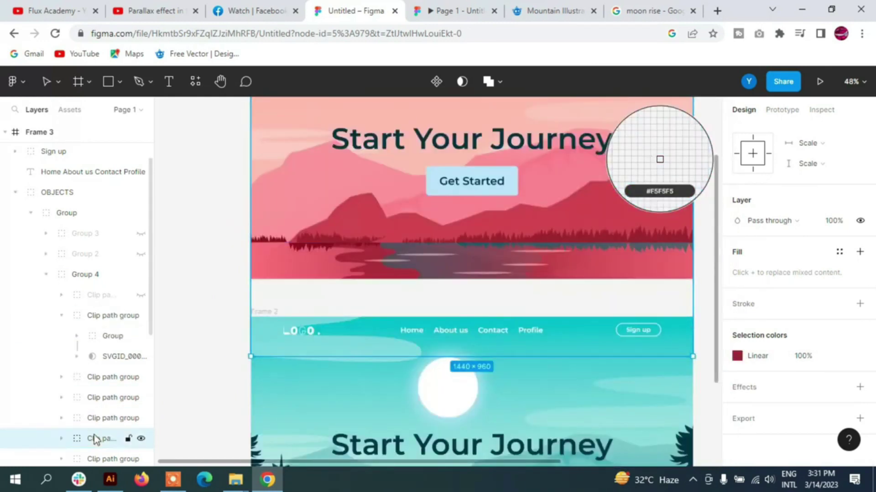
Expand a lower clip path group and edit its nested layer's left gradient stop.
scroll(95, 439, down, 2)
click(98, 433)
scroll(97, 434, down, 4)
click(106, 370)
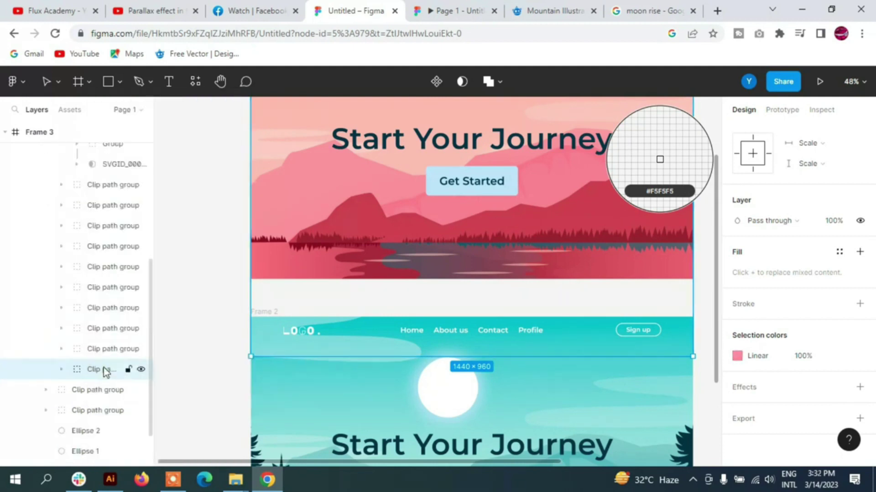
scroll(106, 370, up, 3)
click(121, 250)
click(113, 293)
click(737, 356)
click(583, 138)
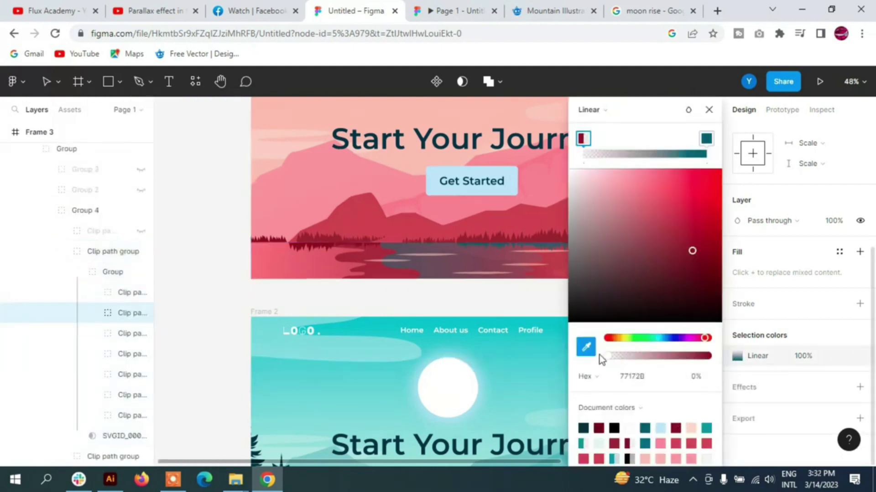
key(Escape)
Adjust the next nested layer's teal right gradient stop colour.
click(133, 354)
click(736, 356)
click(706, 139)
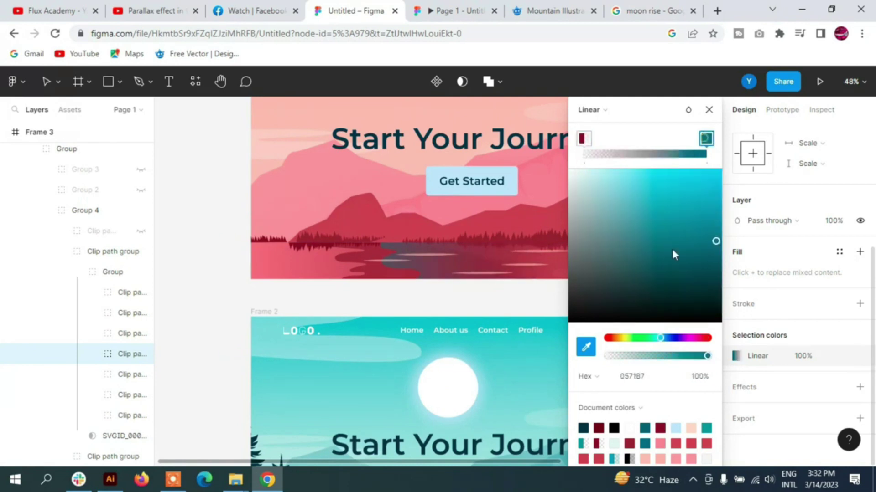
click(62, 251)
ctrl+scroll(660, 159, up, 1)
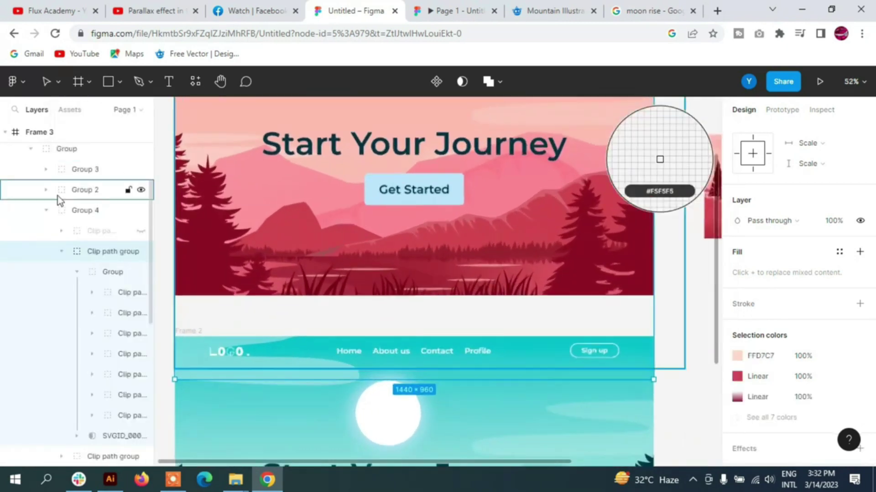
Undo moving Group 3 to the bottom so the trees reappear.
drag(84, 169, 85, 412)
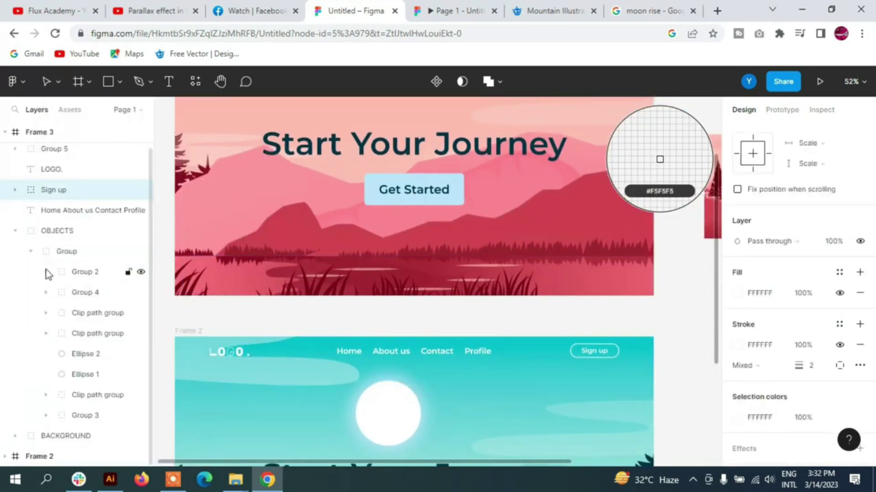
right_click(46, 272)
key(Escape)
click(45, 271)
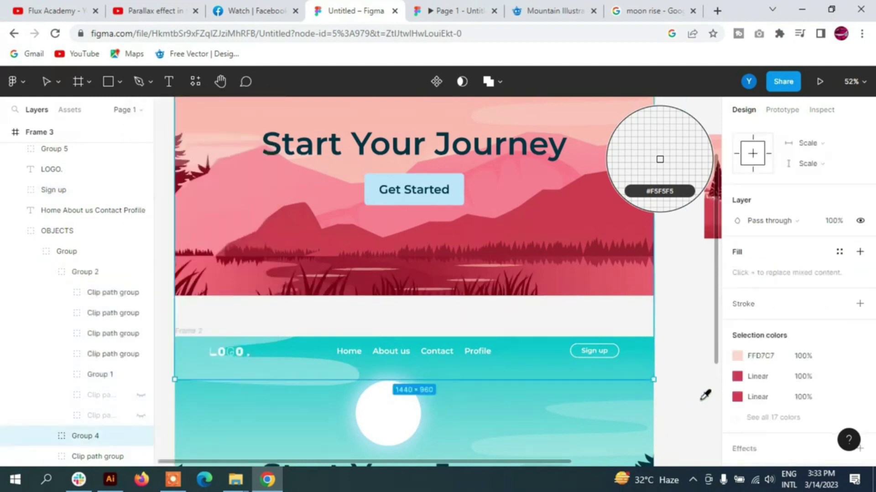
key(ctrl+z)
Recolour the tree gradients to deep red 771728 and pinkish red BA4557.
right_click(44, 271)
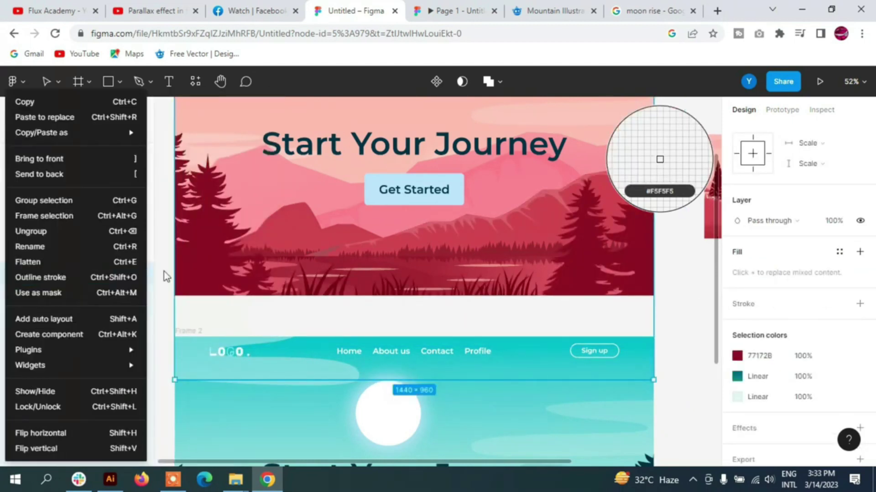
click(163, 272)
click(737, 356)
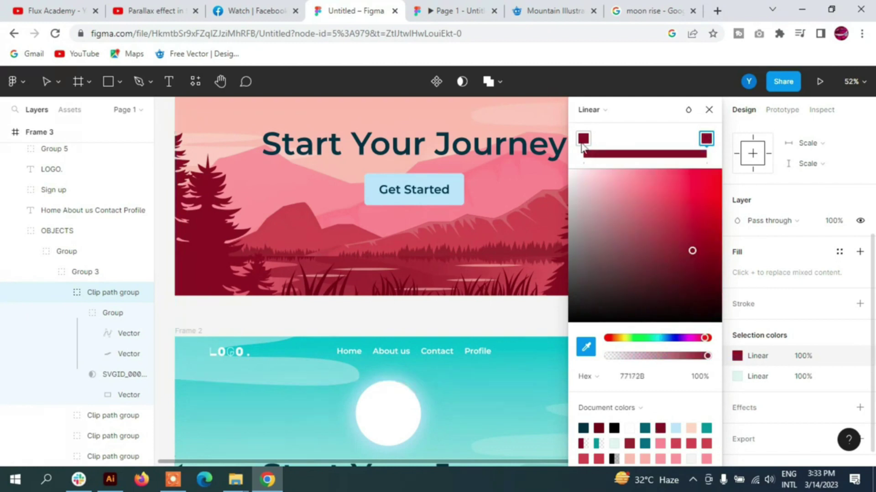
key(i)
right_click(88, 293)
key(Escape)
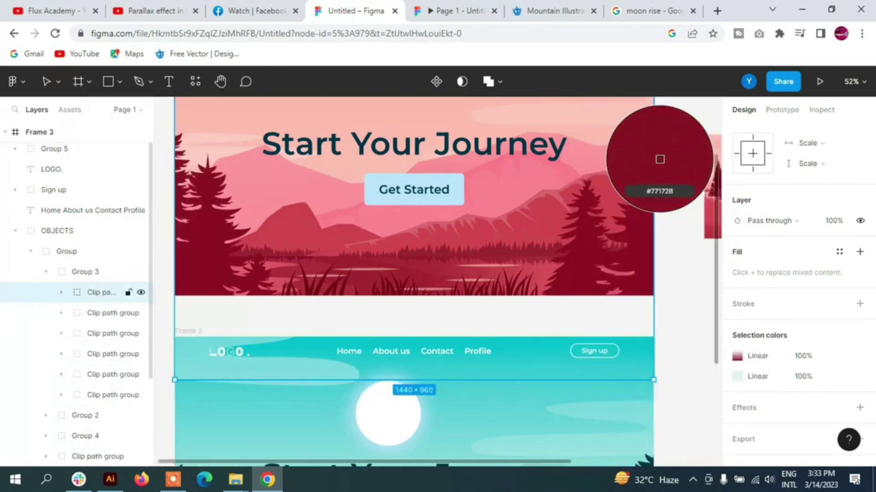
click(737, 376)
click(691, 443)
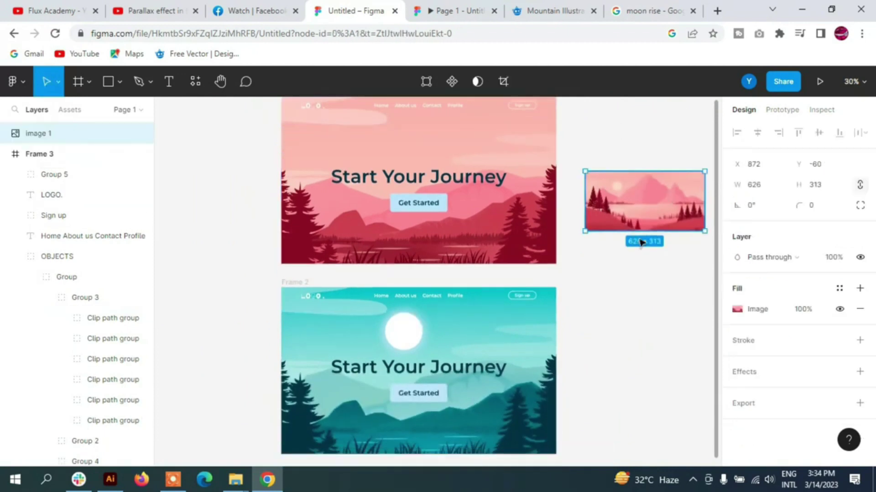
Delete the pasted reference image and select both sun ellipses, Ellipse 1 and Ellipse 2.
key(Delete)
scroll(35, 273, down, 3)
scroll(68, 374, down, 3)
right_click(74, 374)
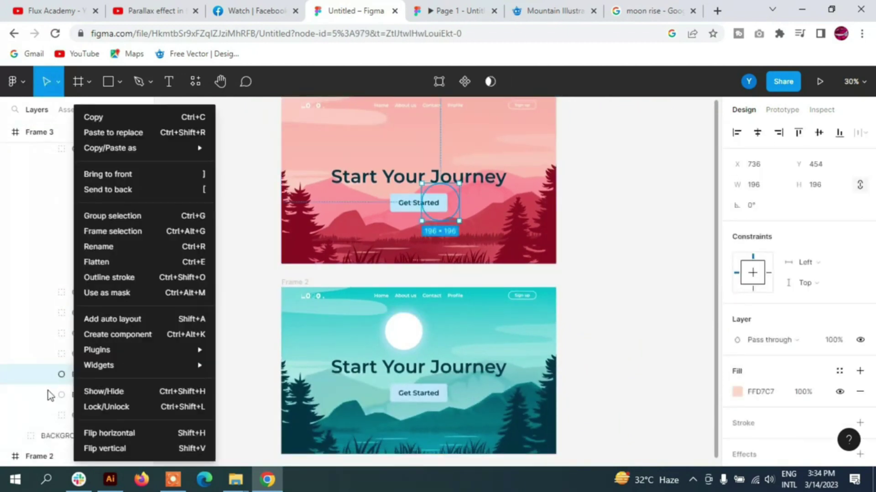
shift+click(95, 396)
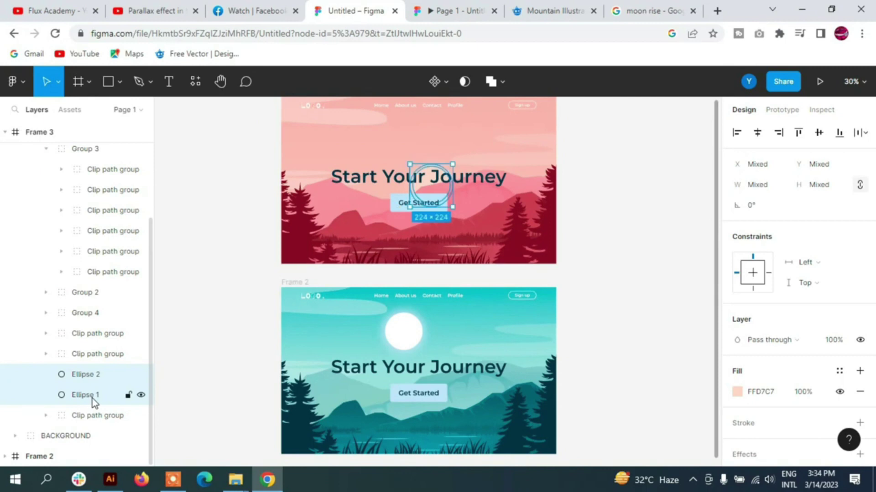
Move Group 5, the headline and button, among the scenery layers below the clip path groups.
scroll(92, 398, up, 3)
click(46, 213)
click(54, 155)
drag(53, 158, 81, 406)
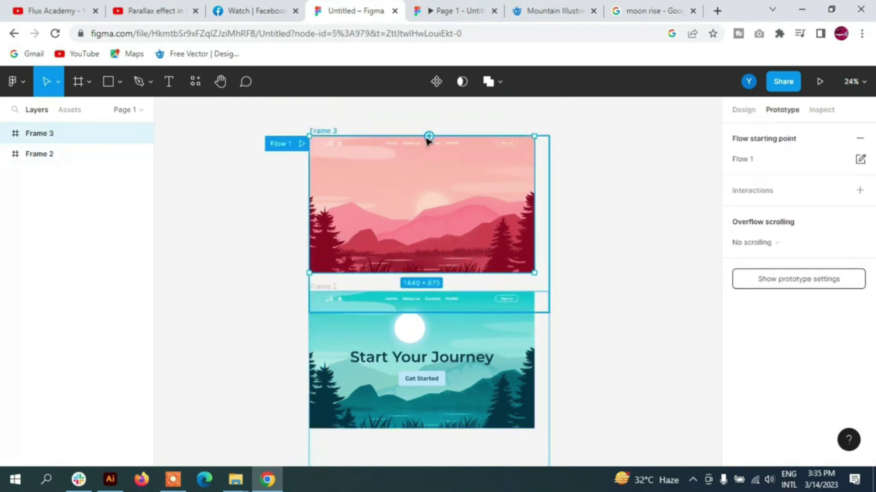
Connect Frame 3 to Frame 2 with an After delay trigger and slow 3000ms Smart animate.
drag(515, 321, 516, 322)
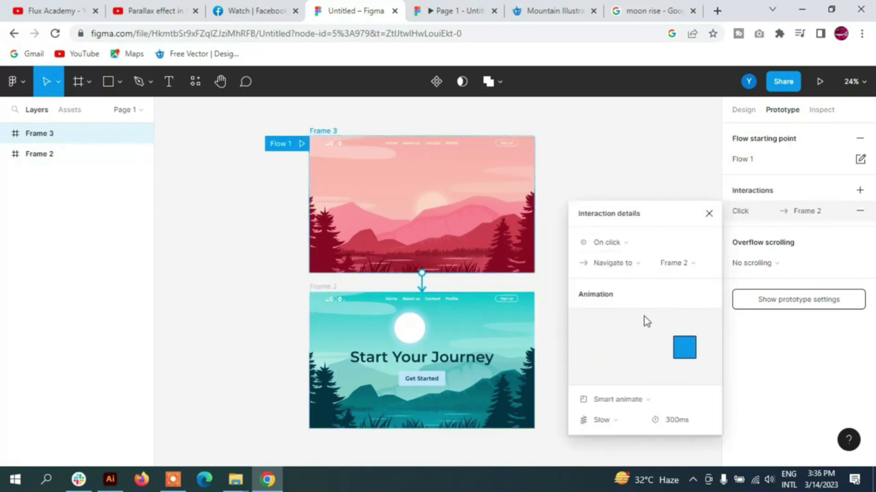
click(627, 242)
click(614, 402)
text(3000)
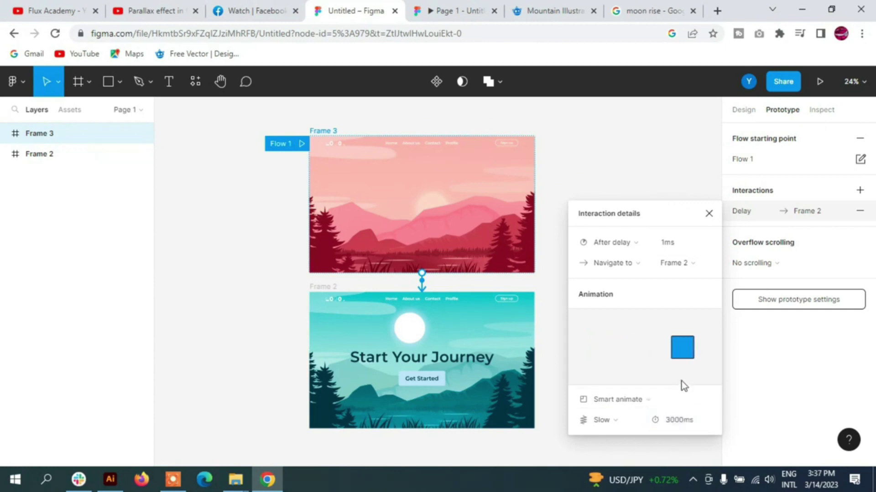
click(448, 6)
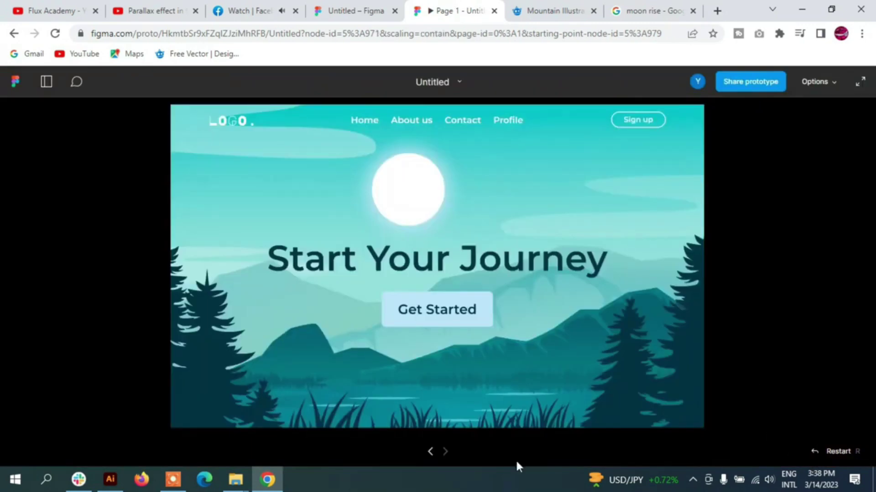
Return to the pink sunset frame and replay its smart-animate into the teal moonlit hero.
click(429, 451)
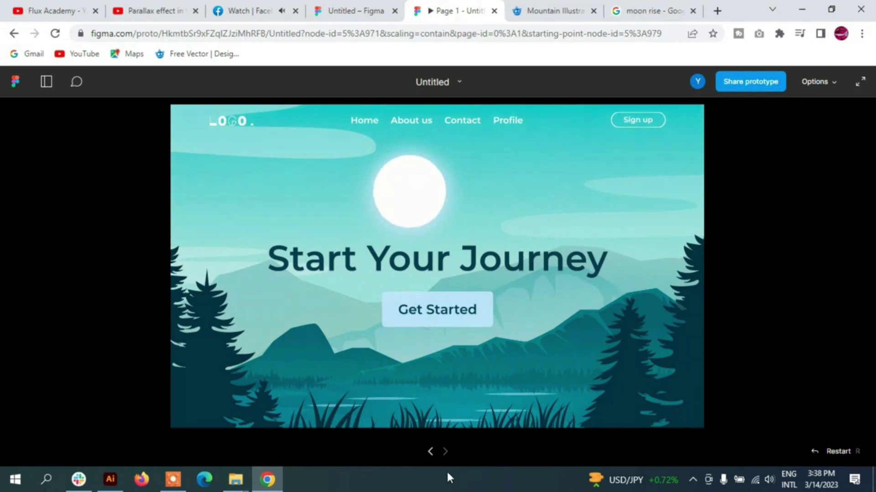
click(429, 451)
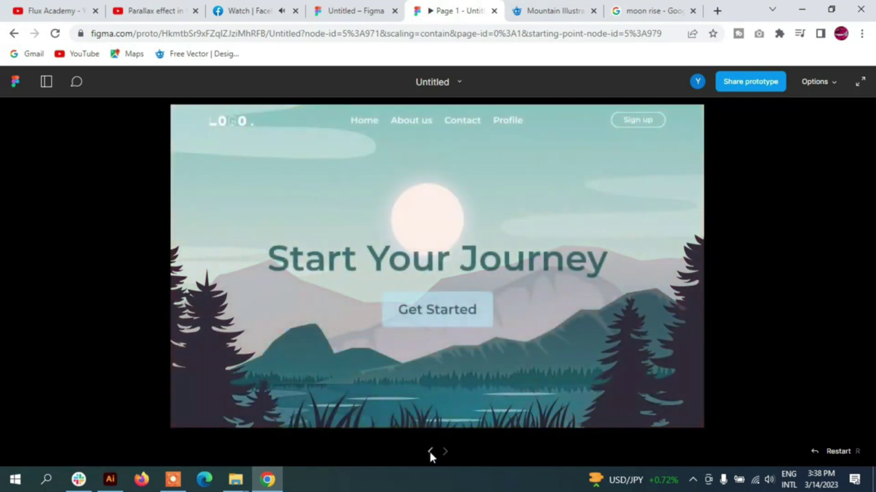